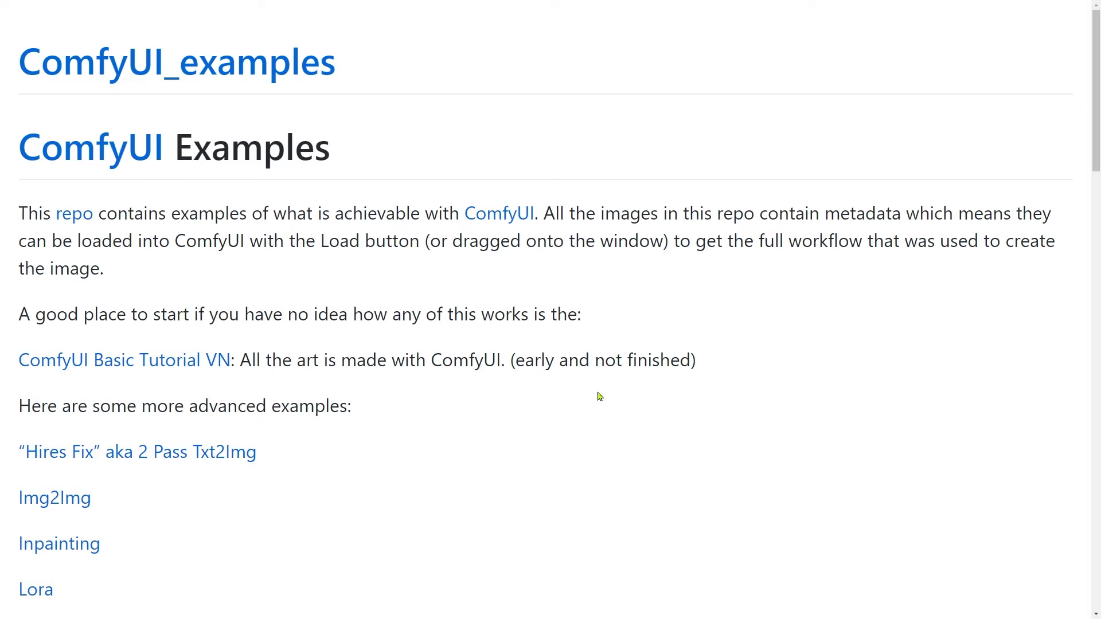
Step: Open the Lora examples page and examine the workflows that use one LoraLoader node and several chained ones
{"action": "left_click", "coordinate": [48, 589]}
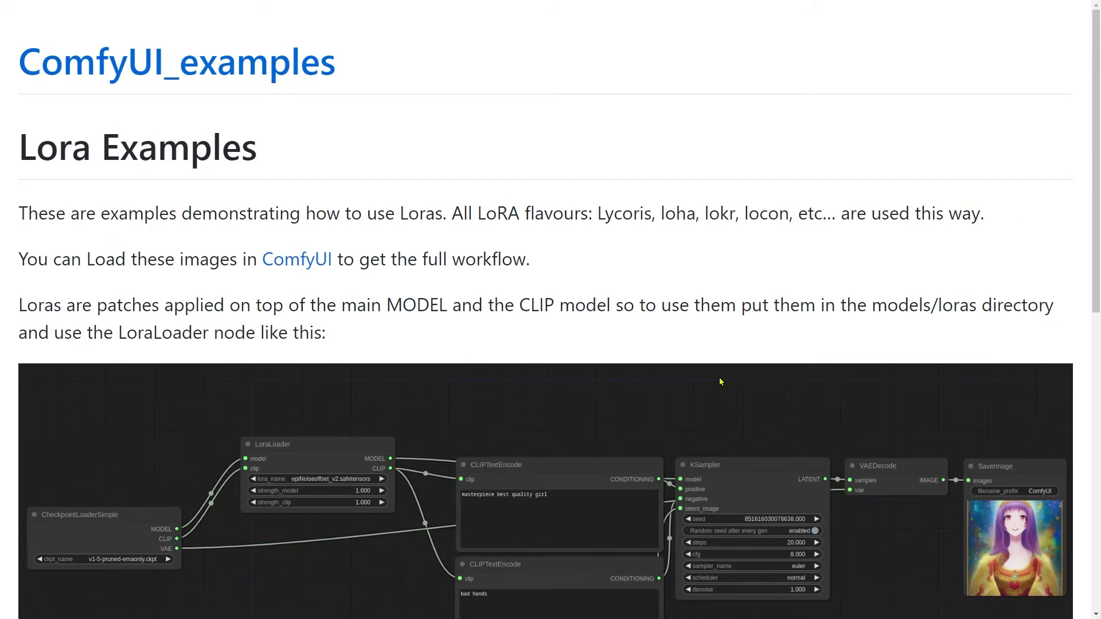
{"action": "scroll", "coordinate": [927, 270], "scroll_direction": "down", "scroll_amount": 5}
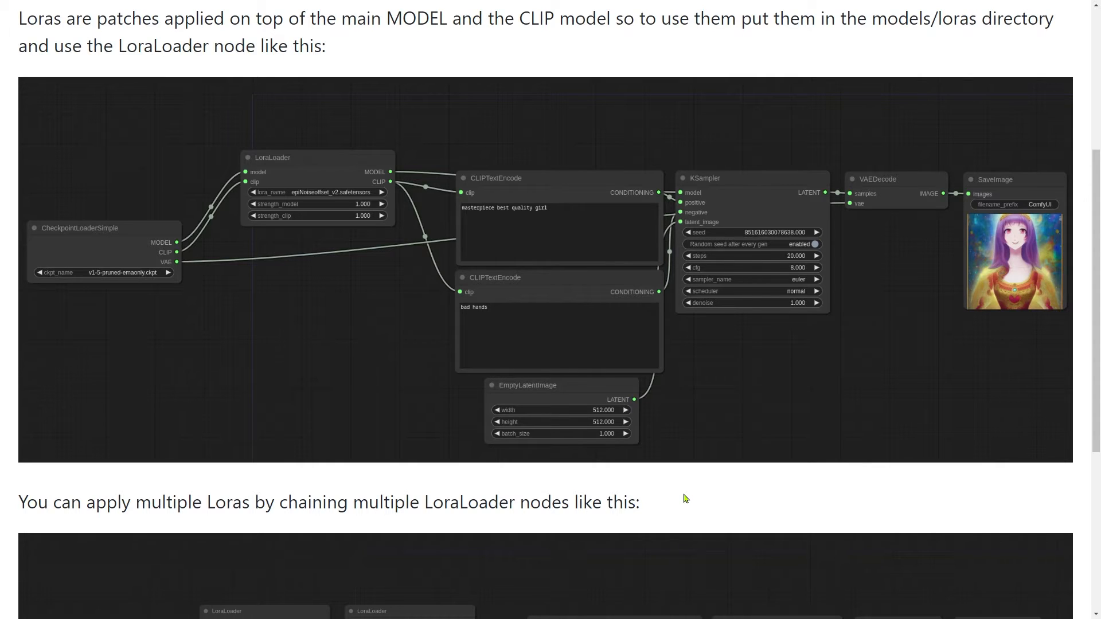
{"action": "scroll", "coordinate": [685, 496], "scroll_direction": "down", "scroll_amount": 5}
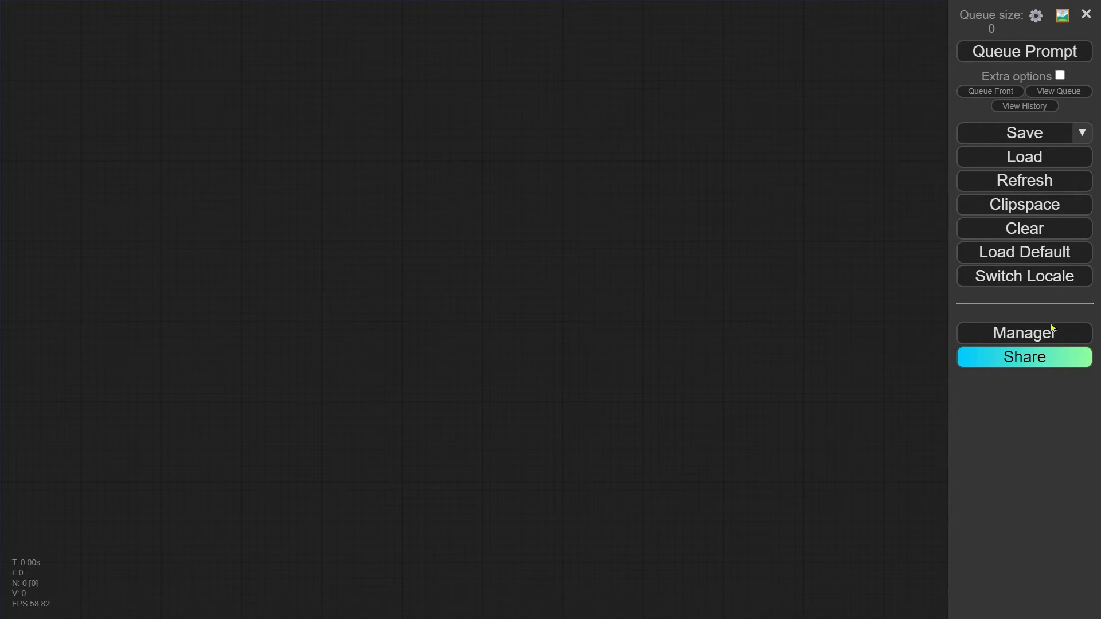
Step: Open the ComfyUI Manager's custom node installer and search it for "efficiency"
{"action": "left_click", "coordinate": [1048, 339]}
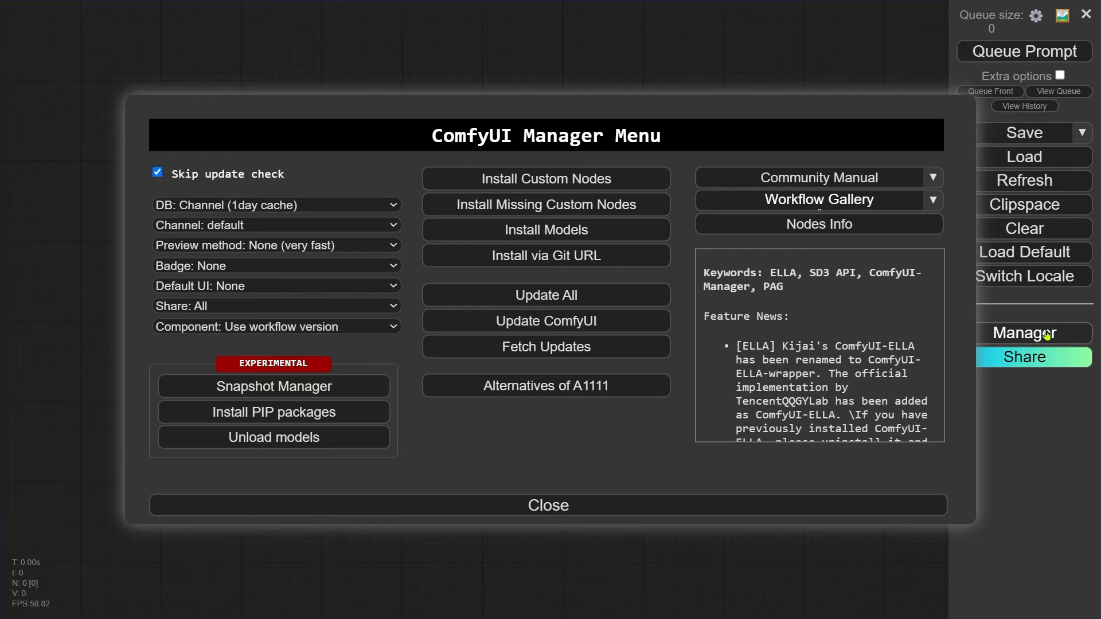
{"action": "left_click", "coordinate": [528, 178]}
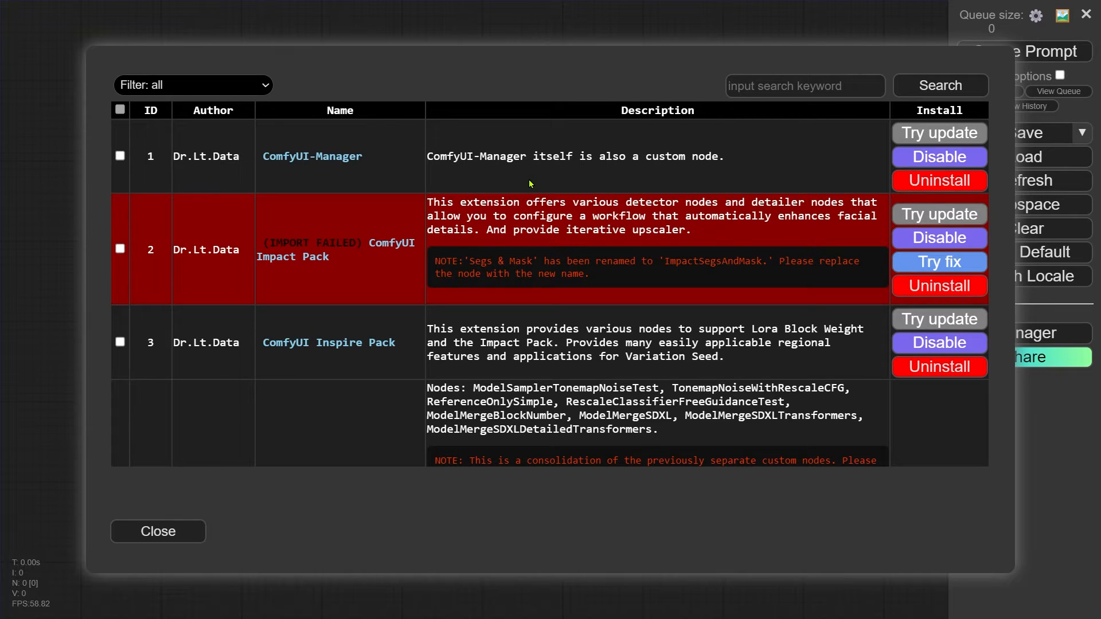
{"action": "left_click", "coordinate": [778, 85]}
{"action": "type", "text": "effi"}
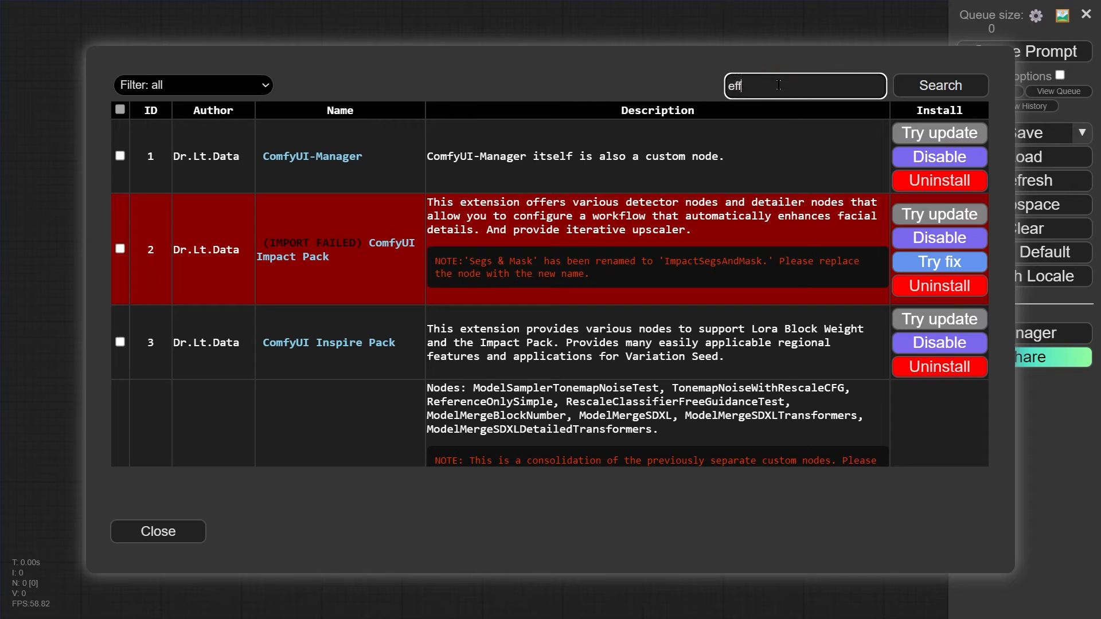
{"action": "type", "text": "ciency"}
{"action": "left_click", "coordinate": [944, 93]}
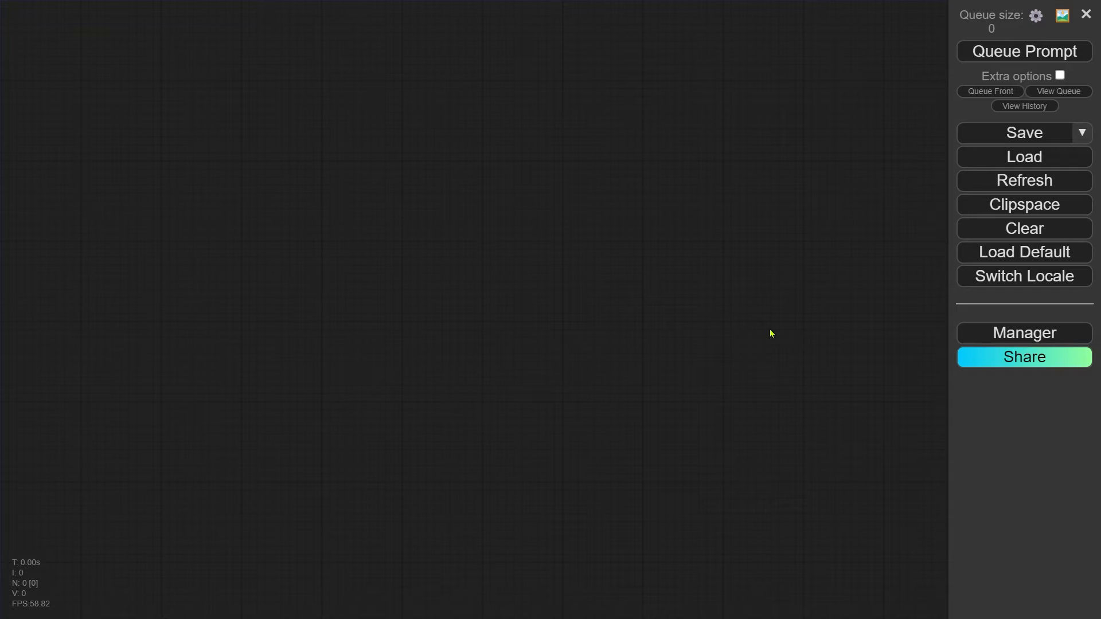
Step: Add an Efficient Loader node to the empty canvas and move it toward the upper middle
{"action": "double_click", "coordinate": [462, 131]}
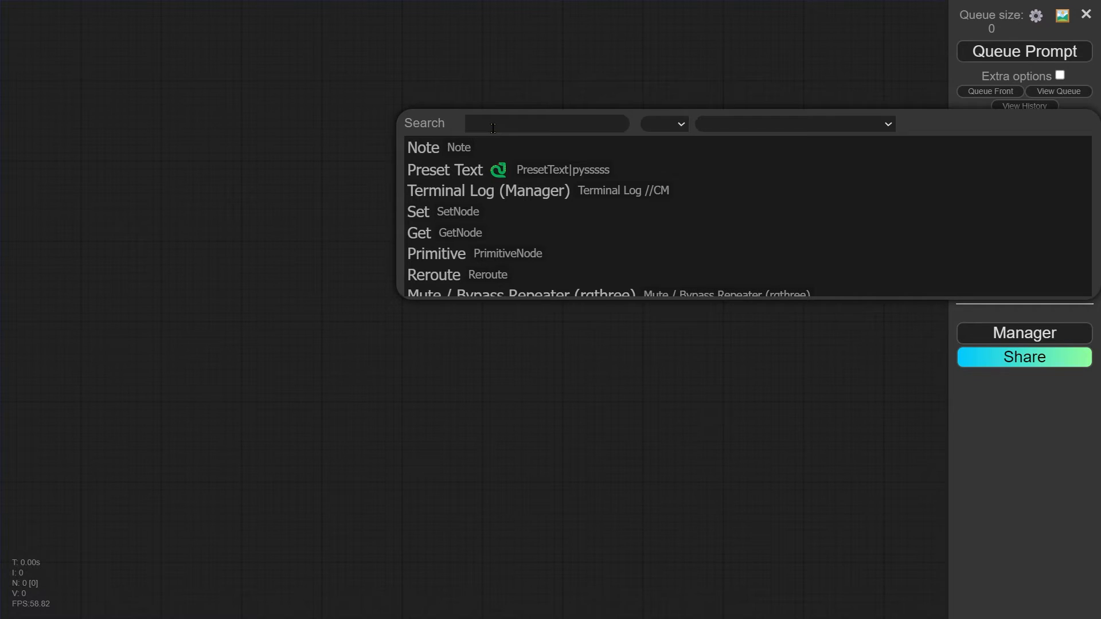
{"action": "type", "text": "ff"}
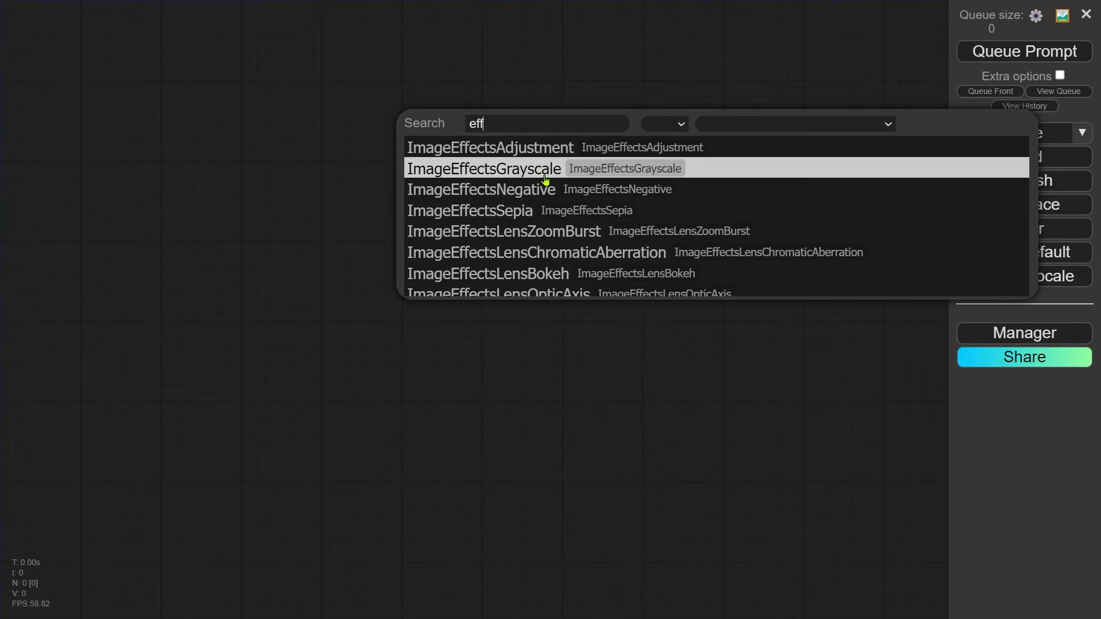
{"action": "scroll", "coordinate": [550, 177], "scroll_direction": "down", "scroll_amount": 2}
{"action": "scroll", "coordinate": [566, 185], "scroll_direction": "down", "scroll_amount": 1}
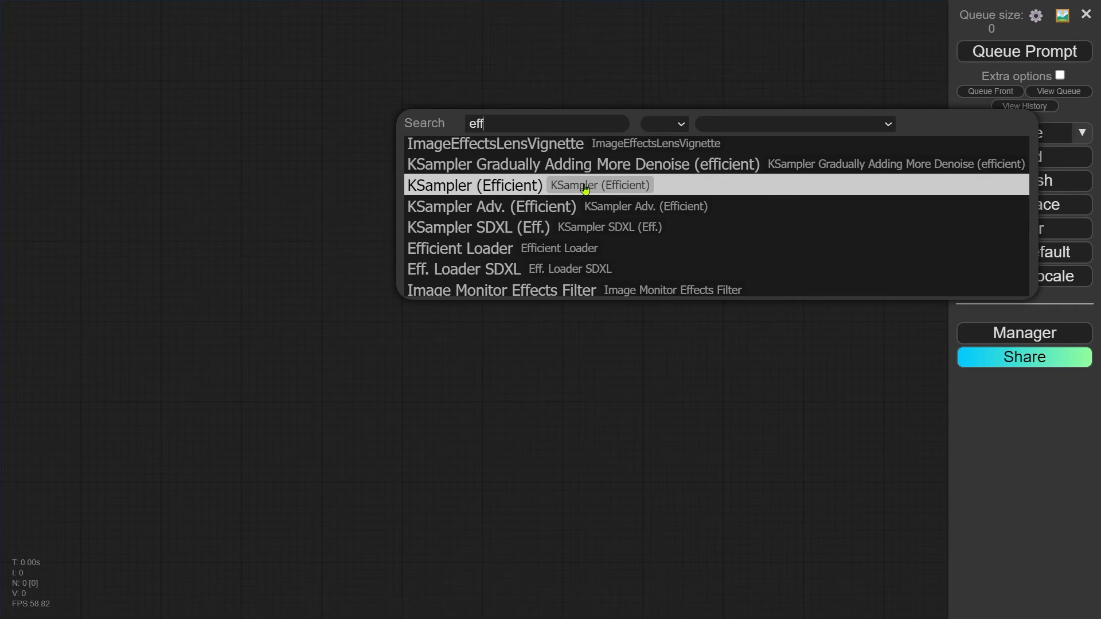
{"action": "left_click", "coordinate": [657, 248]}
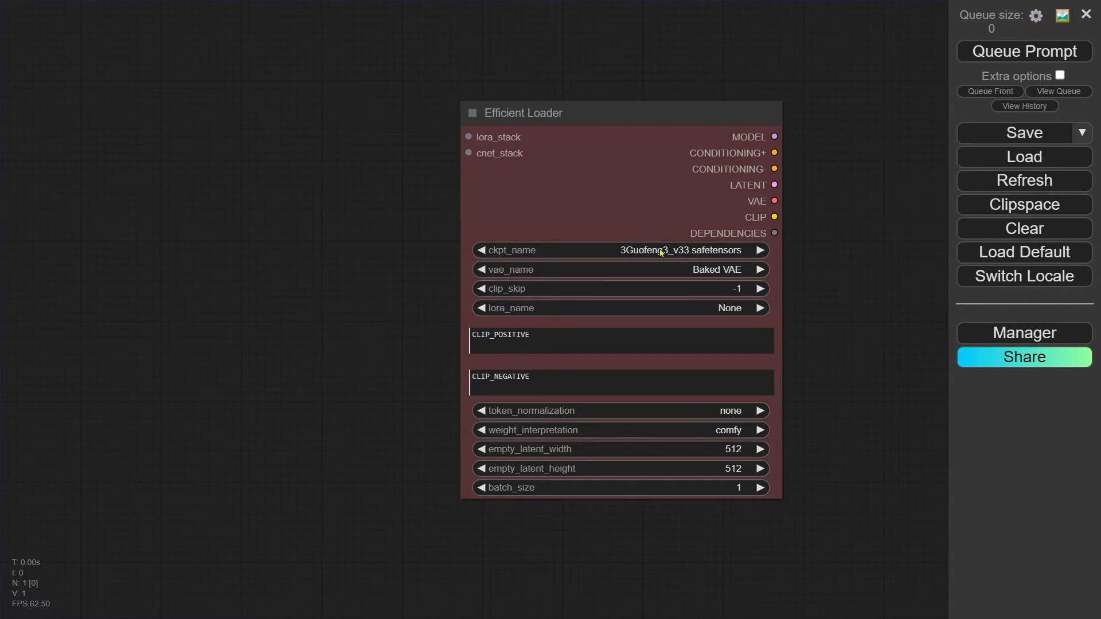
{"action": "left_click_drag", "start_coordinate": [629, 113], "coordinate": [460, 65]}
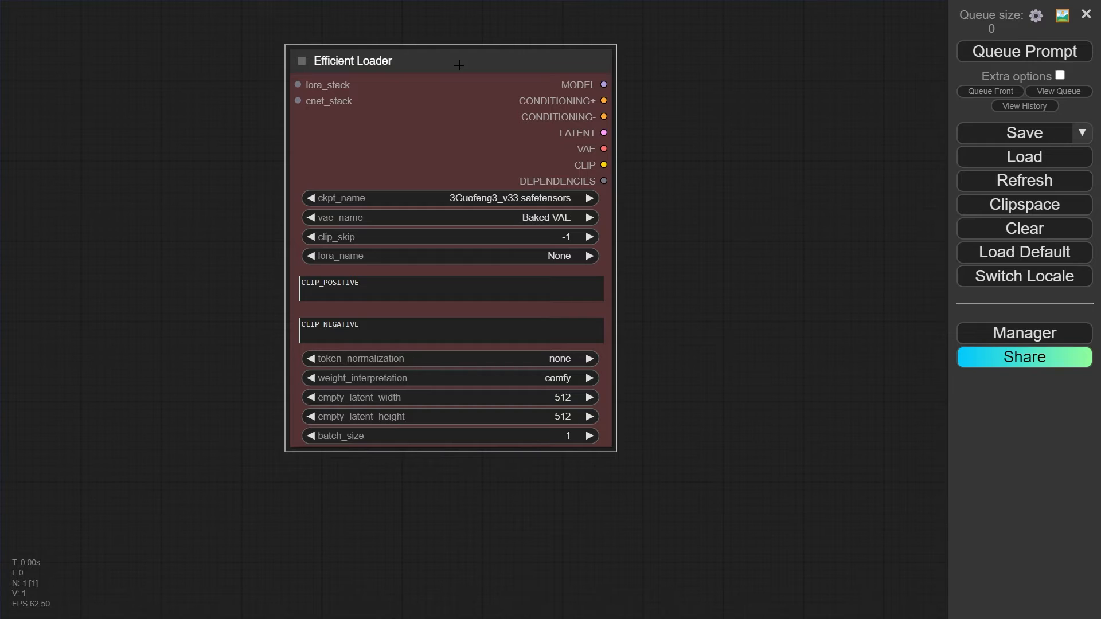
{"action": "key", "text": "Delete"}
{"action": "double_click", "coordinate": [404, 116]}
{"action": "type", "text": "eff"}
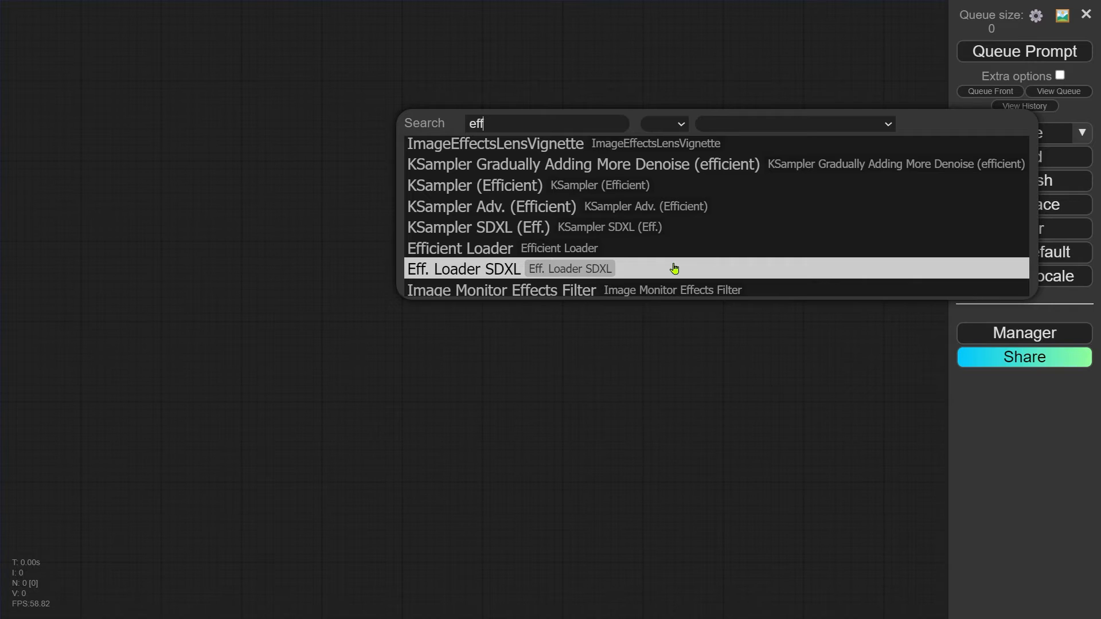
{"action": "left_click", "coordinate": [461, 248]}
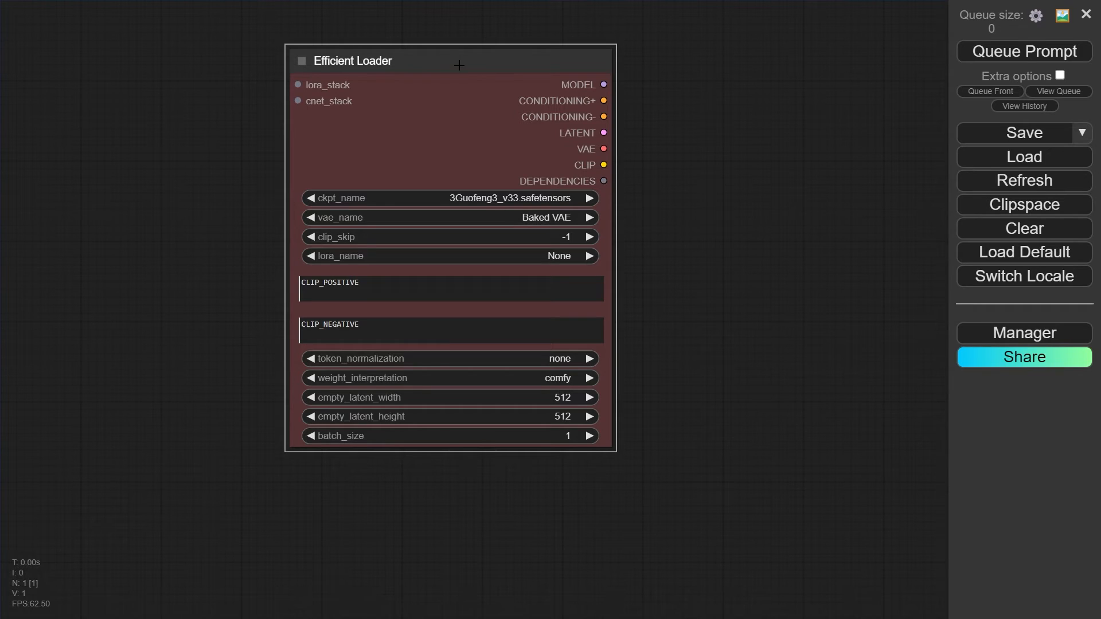
Step: Add a KSampler (Efficient) node and place it just to the right of the Efficient Loader
{"action": "double_click", "coordinate": [740, 62]}
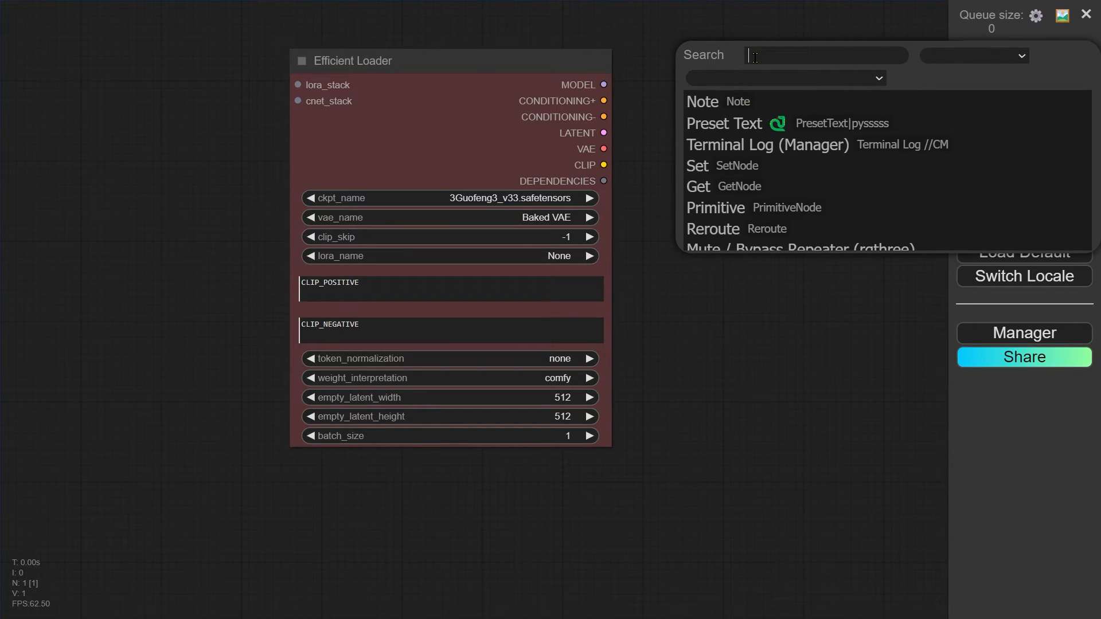
{"action": "type", "text": "efficient"}
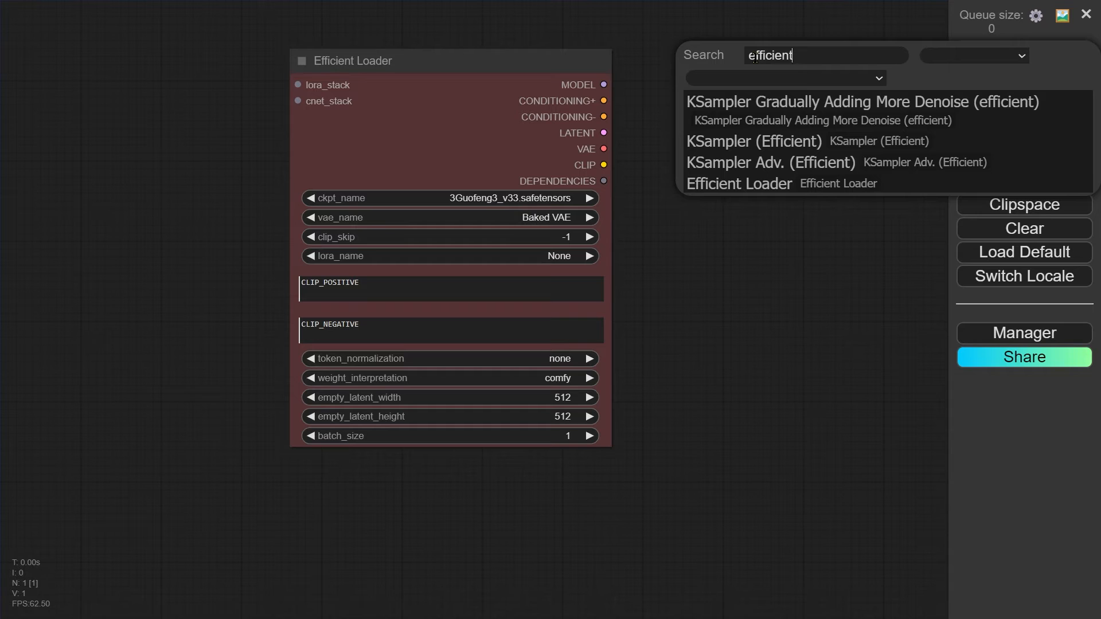
{"action": "left_click", "coordinate": [787, 148]}
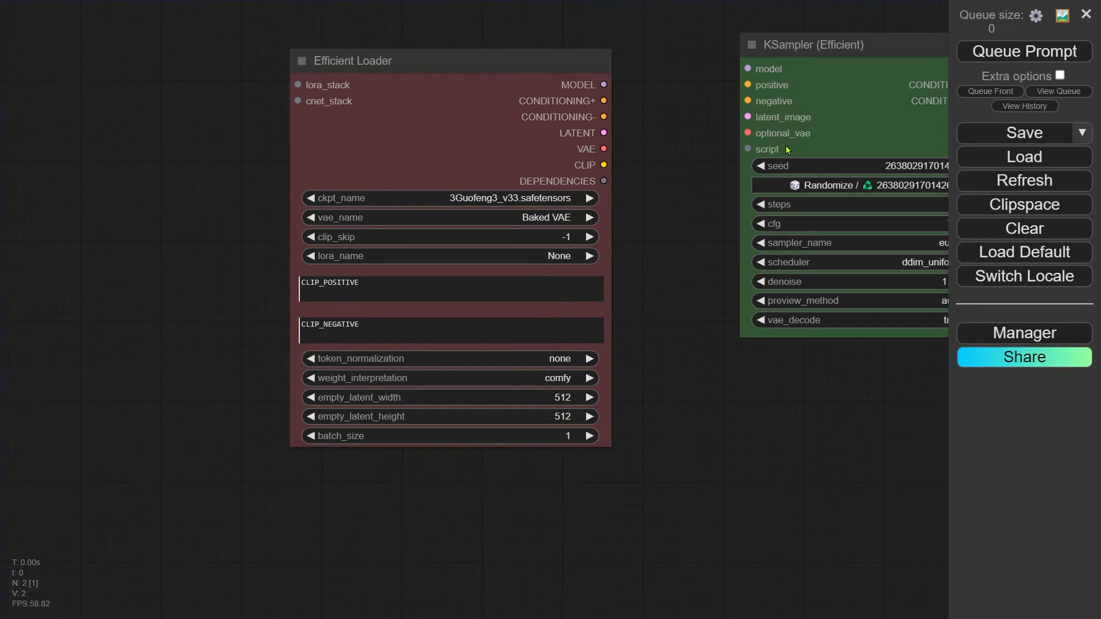
{"action": "left_click_drag", "start_coordinate": [772, 395], "coordinate": [583, 391]}
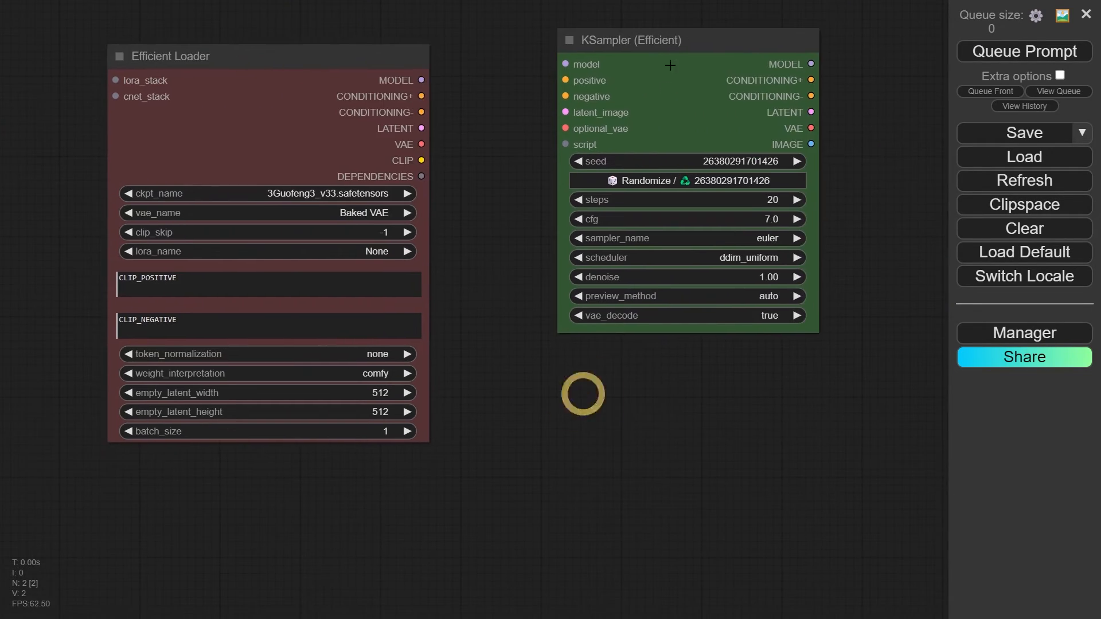
{"action": "left_click_drag", "start_coordinate": [642, 48], "coordinate": [569, 67]}
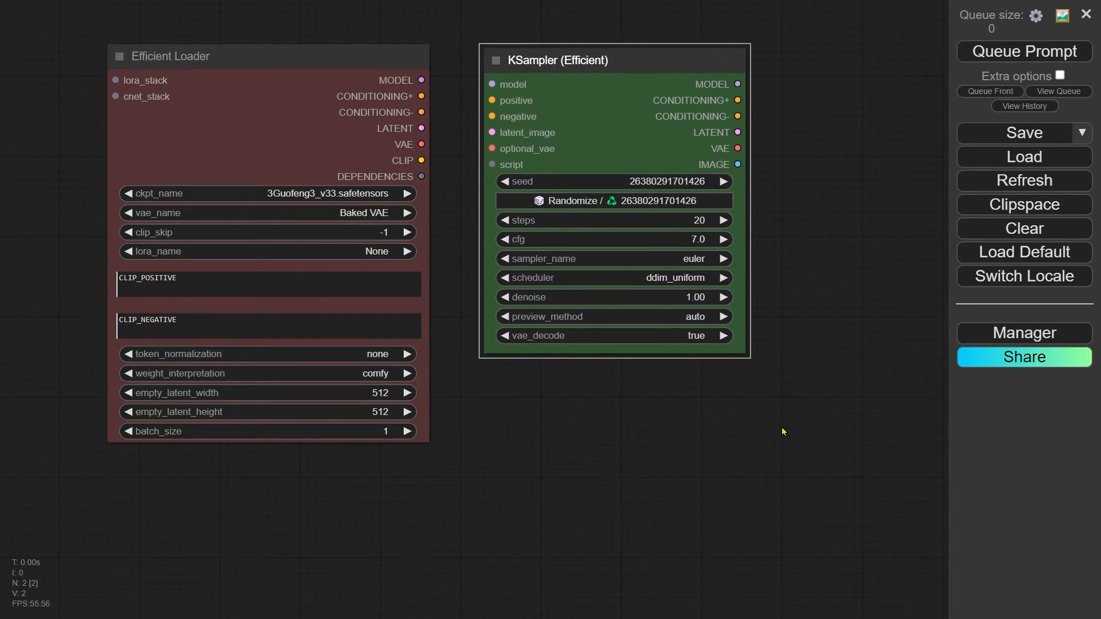
Step: Connect the loader's MODEL, CONDITIONING+, CONDITIONING-, LATENT and VAE outputs to the KSampler's model, positive, negative, latent_image and optional_vae inputs
{"action": "left_click_drag", "start_coordinate": [421, 80], "coordinate": [492, 85]}
{"action": "left_click_drag", "start_coordinate": [422, 95], "coordinate": [492, 101]}
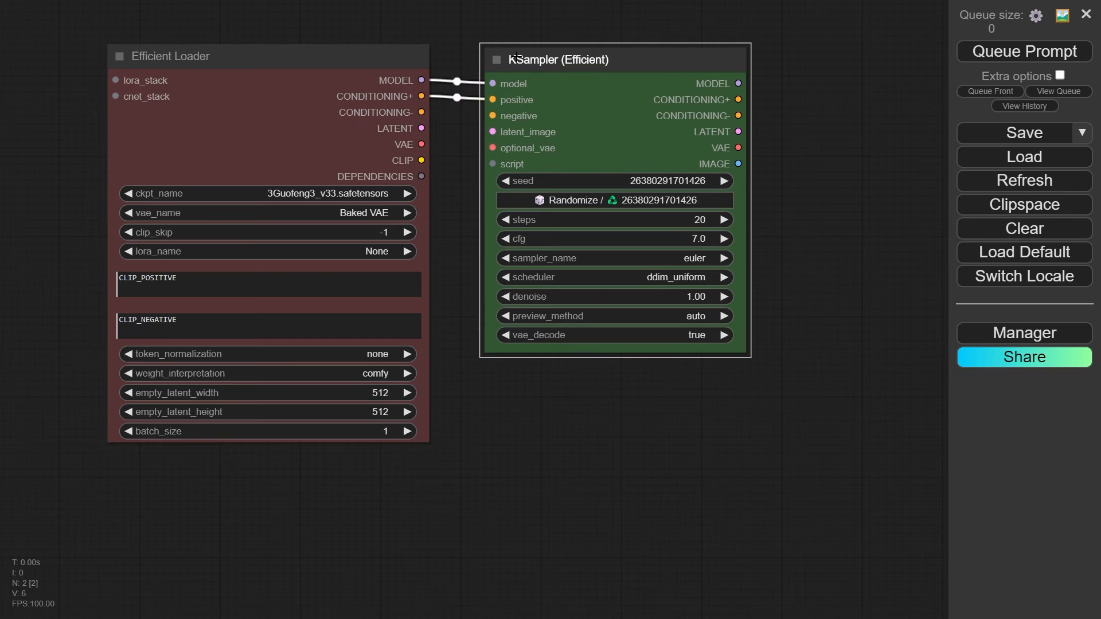
{"action": "left_click_drag", "start_coordinate": [421, 112], "coordinate": [491, 128]}
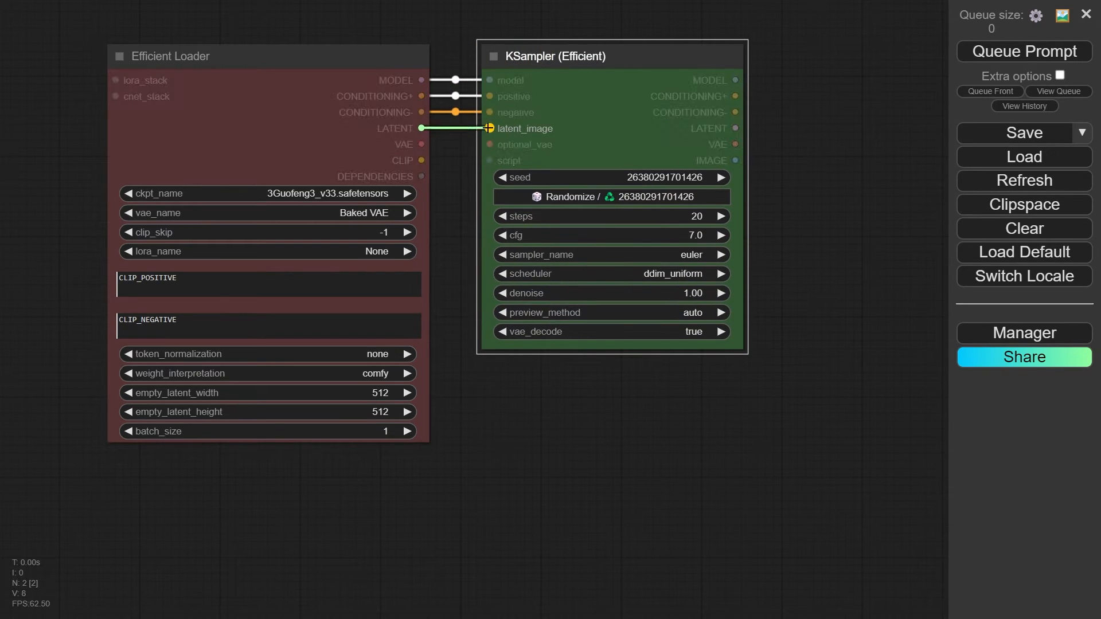
{"action": "left_click_drag", "start_coordinate": [422, 145], "coordinate": [491, 144]}
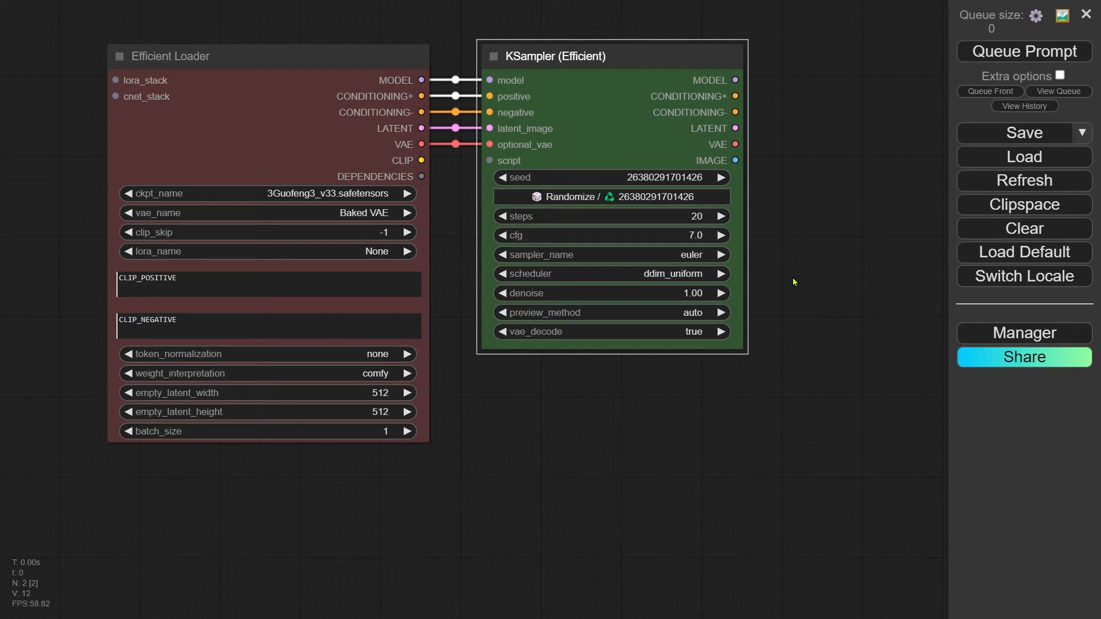
Step: Set the Efficient Loader's checkpoint to realisticVisionV20_v20.safetensors
{"action": "left_click", "coordinate": [286, 192]}
{"action": "type", "text": "real"}
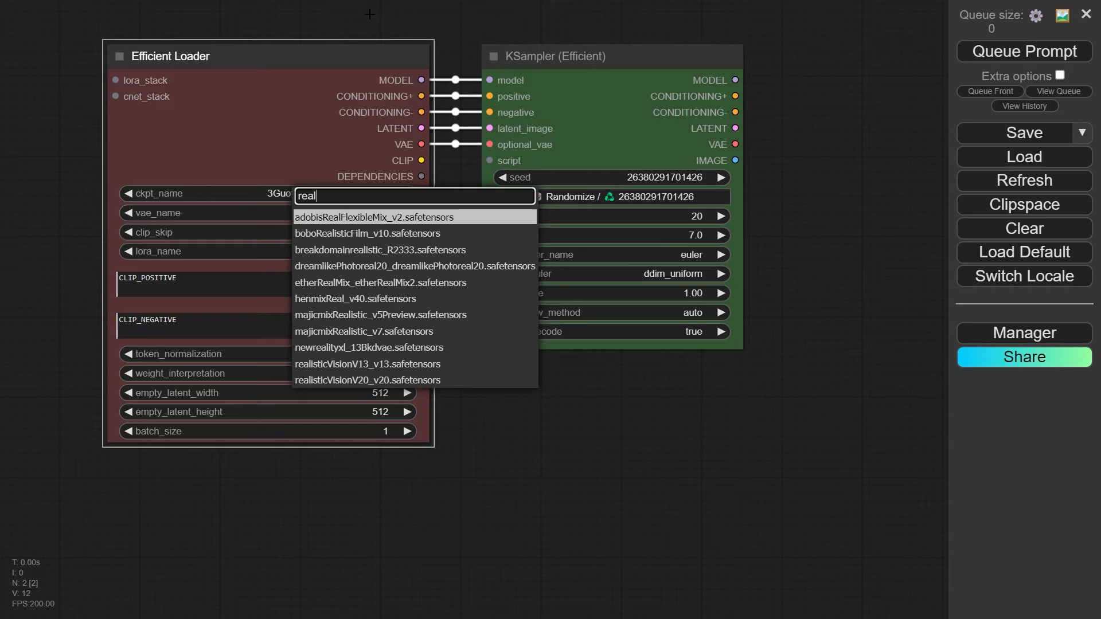
{"action": "left_click", "coordinate": [347, 378]}
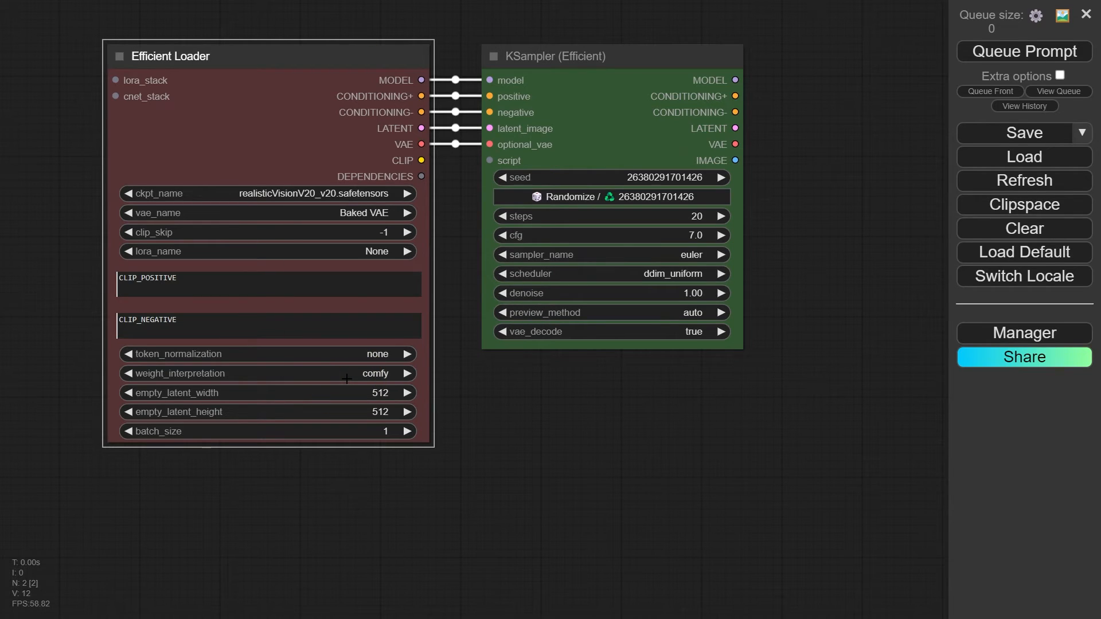
Step: Load the LoRA aitana-000007.safetensors in the Efficient Loader with a model strength of 0.9
{"action": "left_click", "coordinate": [378, 256]}
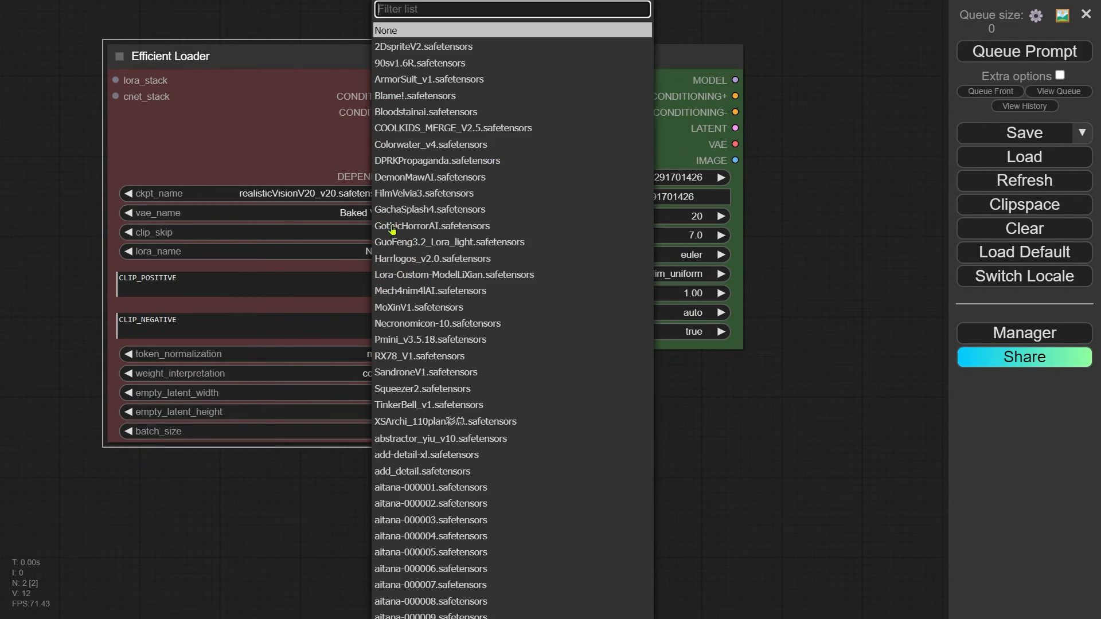
{"action": "type", "text": "ait"}
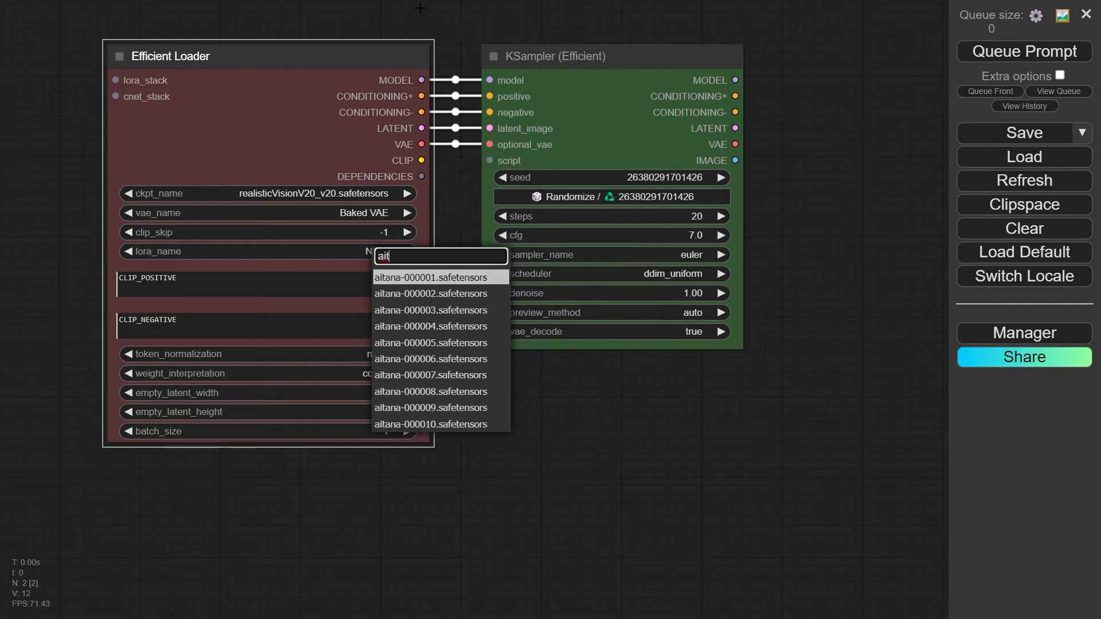
{"action": "left_click", "coordinate": [424, 374]}
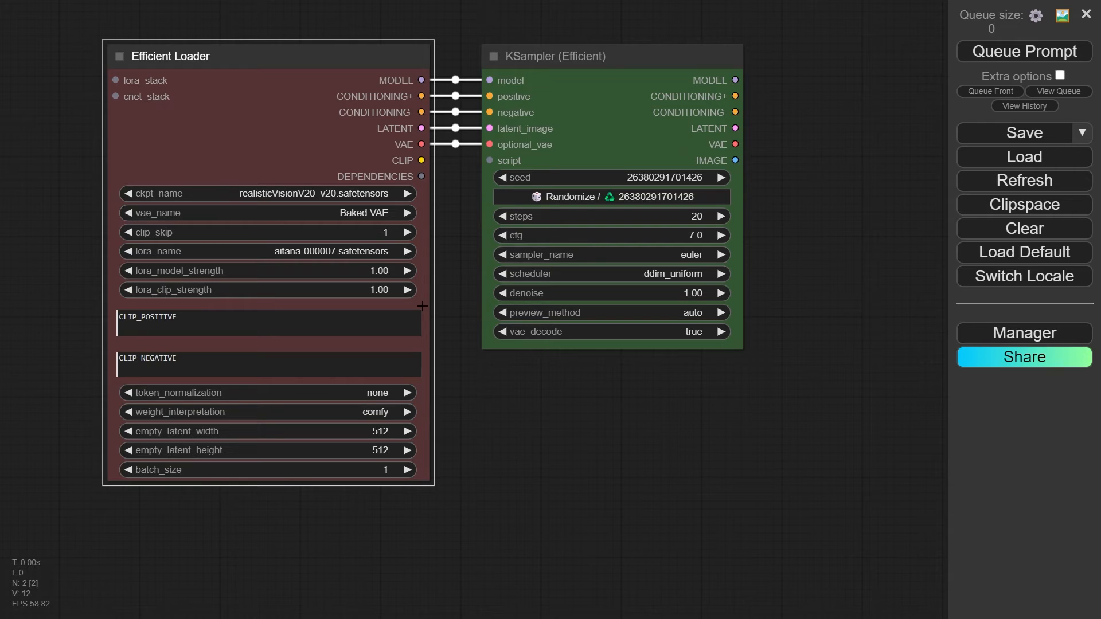
{"action": "left_click", "coordinate": [373, 270]}
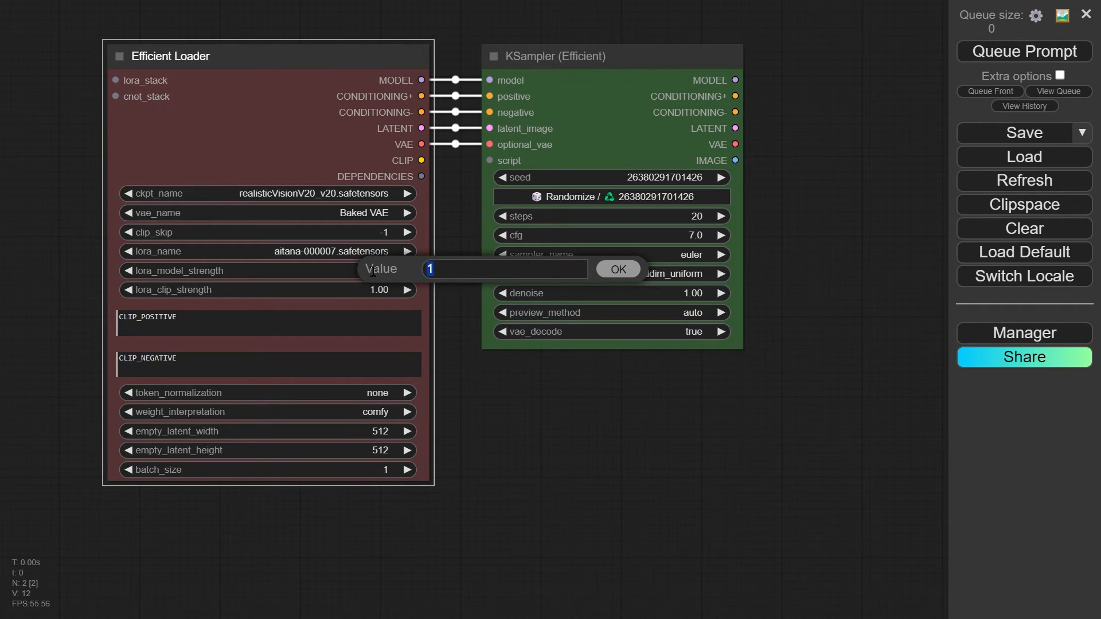
{"action": "type", "text": "0.69"}
{"action": "key", "text": "BackSpace"}
{"action": "key", "text": "BackSpace"}
{"action": "type", "text": "9"}
{"action": "key", "text": "Return"}
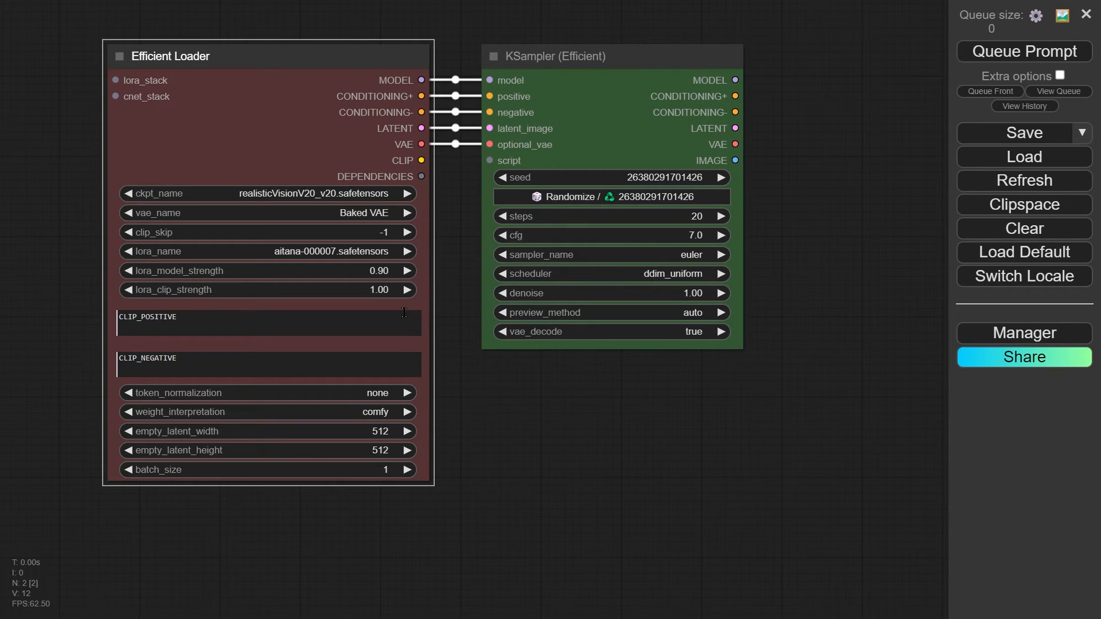
Step: Write the positive prompt "1girl, best quality, highres, perfect lighting, 8k, realistic" in the Efficient Loader
{"action": "left_click", "coordinate": [337, 320]}
{"action": "double_click", "coordinate": [121, 319]}
{"action": "type", "text": "1girl, best qua"}
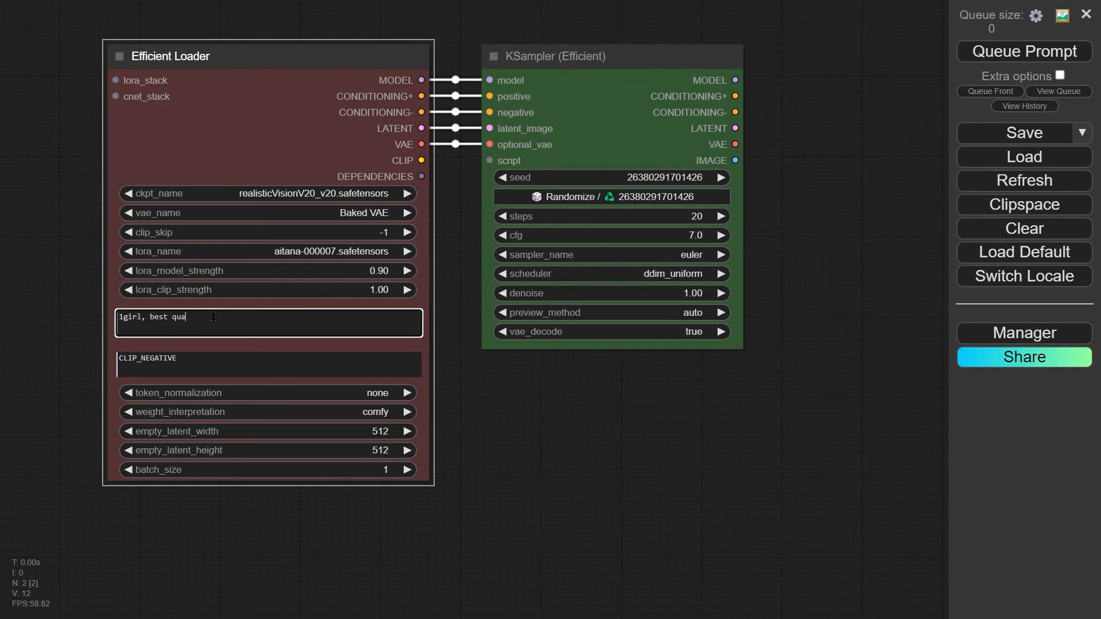
{"action": "type", "text": "lity, highres, perfect lighting, 8k, realistic"}
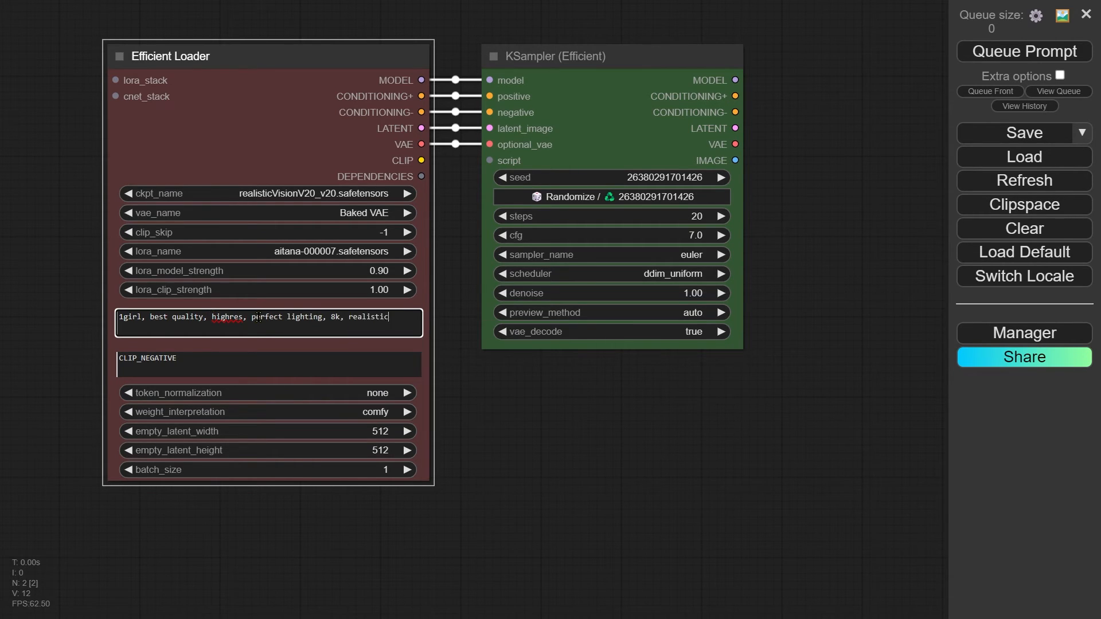
Step: Paste the copied negative prompt, ending in "horror, geometry, mutation, disgusting", into the Efficient Loader and generate the image
{"action": "left_click", "coordinate": [291, 367]}
{"action": "key", "text": "ctrl+v"}
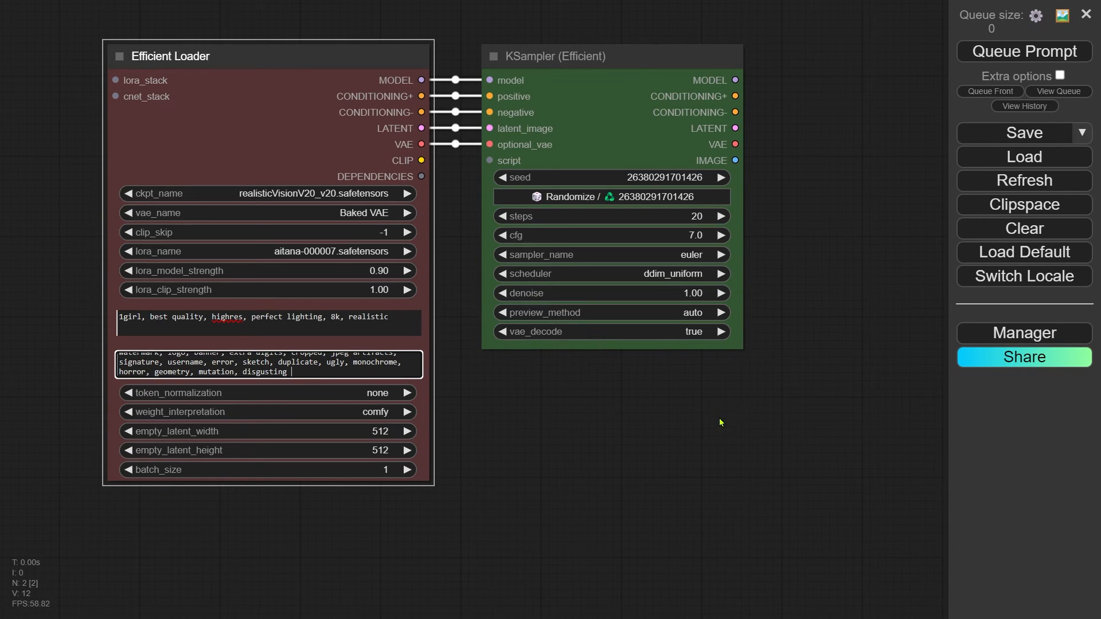
{"action": "left_click", "coordinate": [1038, 55]}
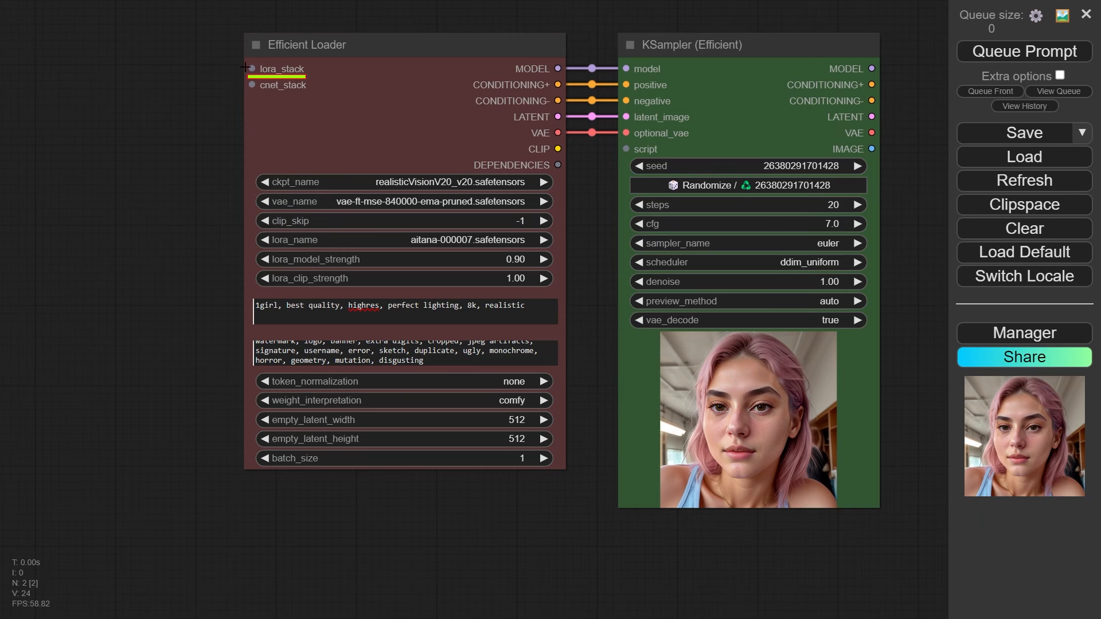
Step: Add a LoRA Stacker node connected to the Efficient Loader's lora_stack input and arrange both nodes side by side
{"action": "left_click_drag", "start_coordinate": [247, 68], "coordinate": [190, 68]}
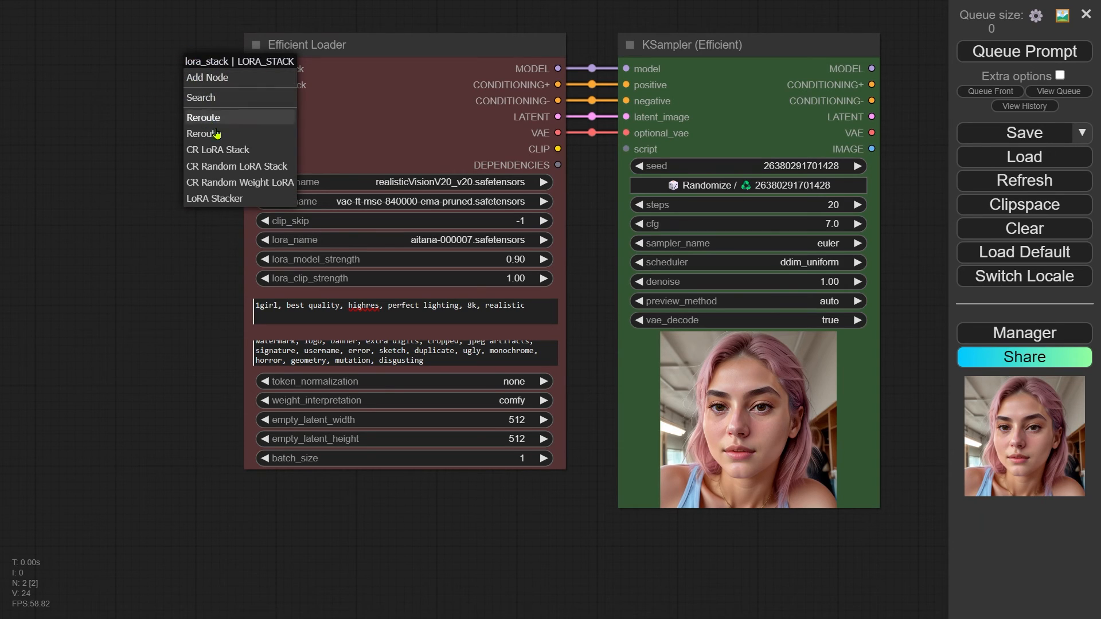
{"action": "left_click", "coordinate": [272, 199]}
{"action": "left_click_drag", "start_coordinate": [258, 67], "coordinate": [78, 47]}
{"action": "left_click_drag", "start_coordinate": [505, 50], "coordinate": [537, 52]}
{"action": "left_click_drag", "start_coordinate": [103, 50], "coordinate": [141, 48]}
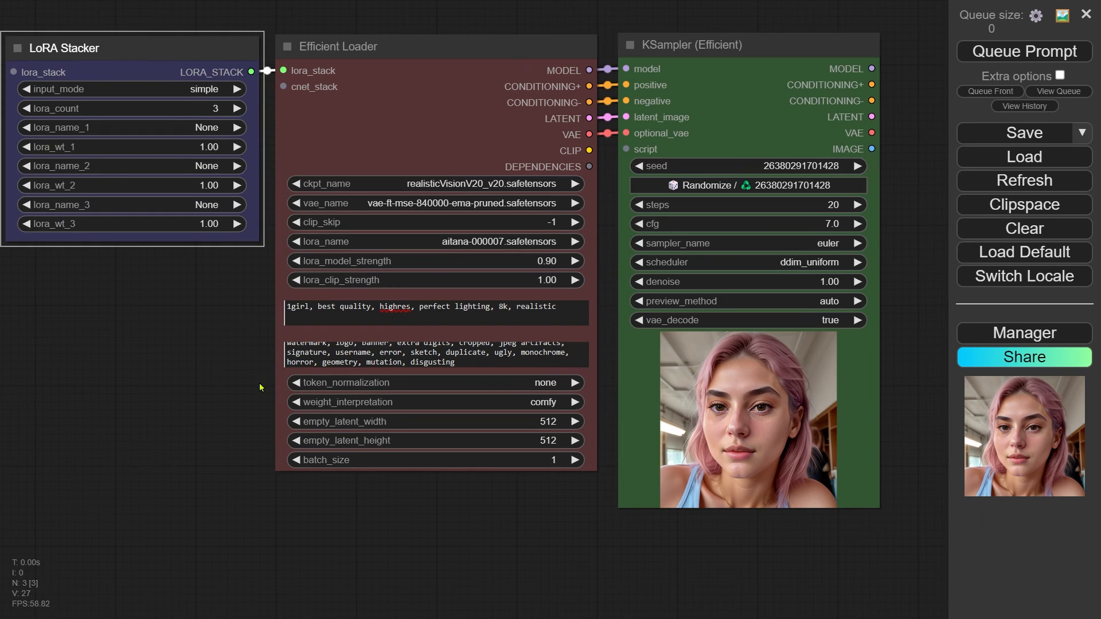
Step: Set the LoRA Stacker's lora_count to 2 and choose smile_adjuster.safetensors as its first LoRA
{"action": "left_click_drag", "start_coordinate": [259, 387], "coordinate": [278, 392]}
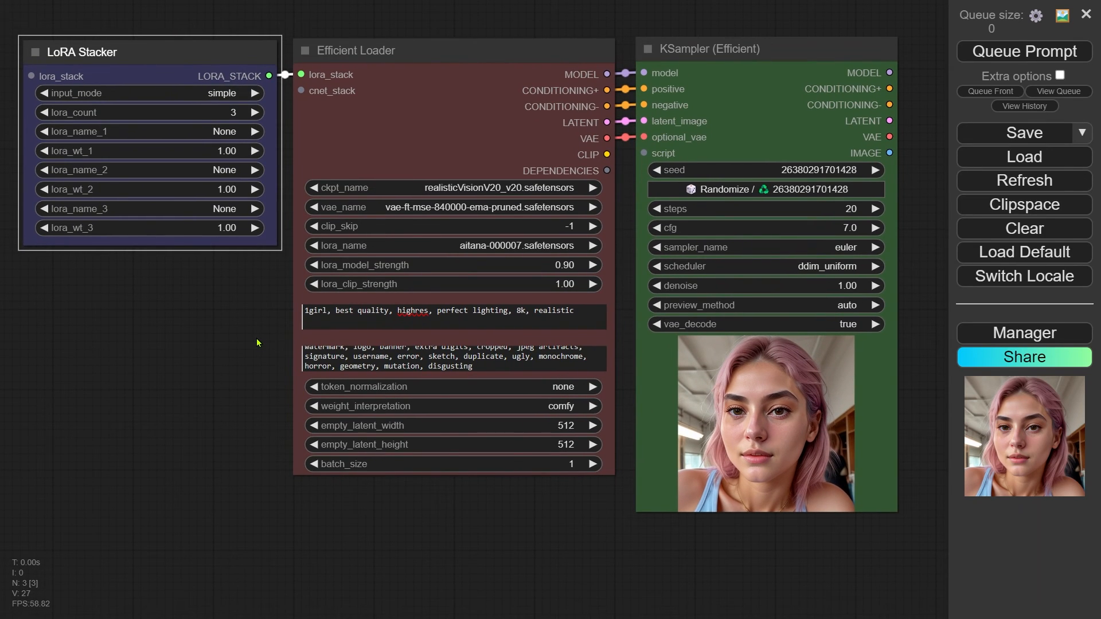
{"action": "left_click", "coordinate": [240, 112]}
{"action": "type", "text": "2"}
{"action": "key", "text": "Return"}
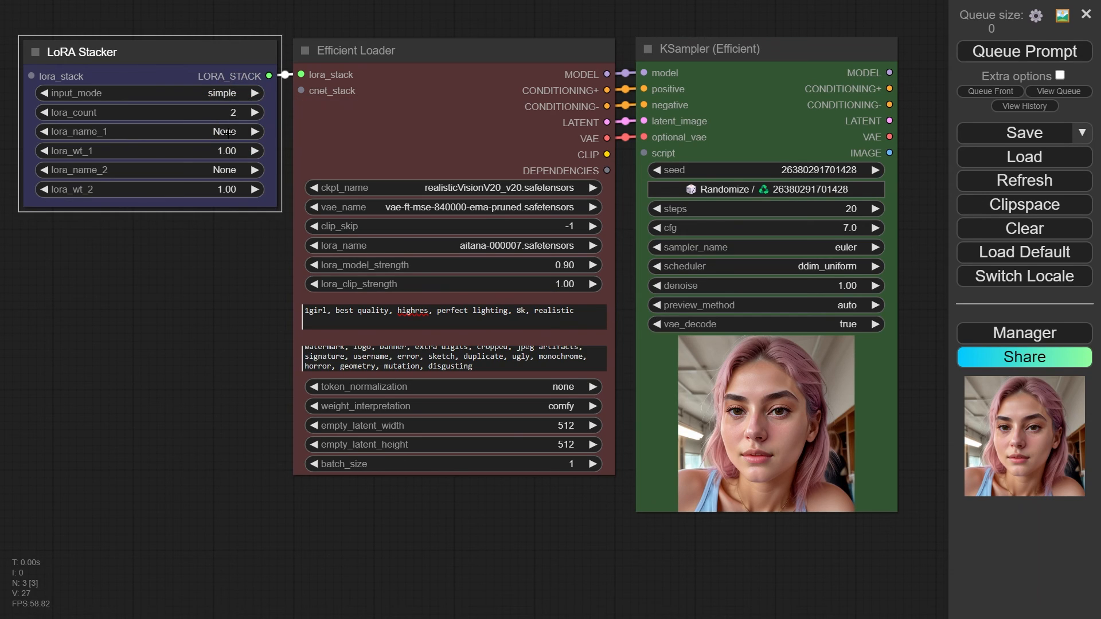
{"action": "left_click", "coordinate": [228, 135]}
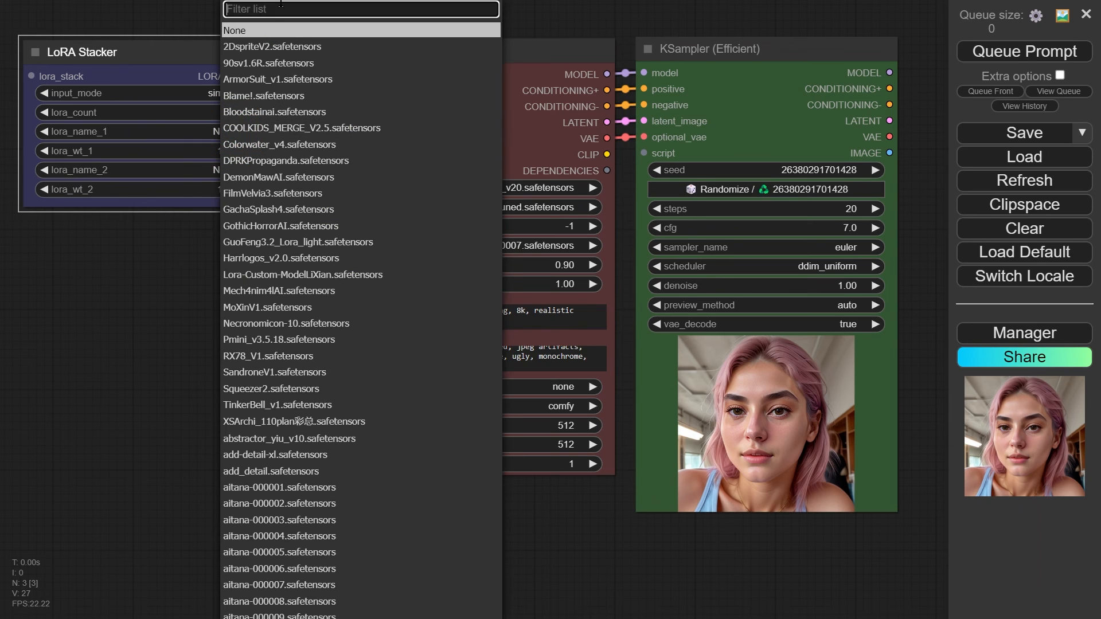
{"action": "type", "text": "smil"}
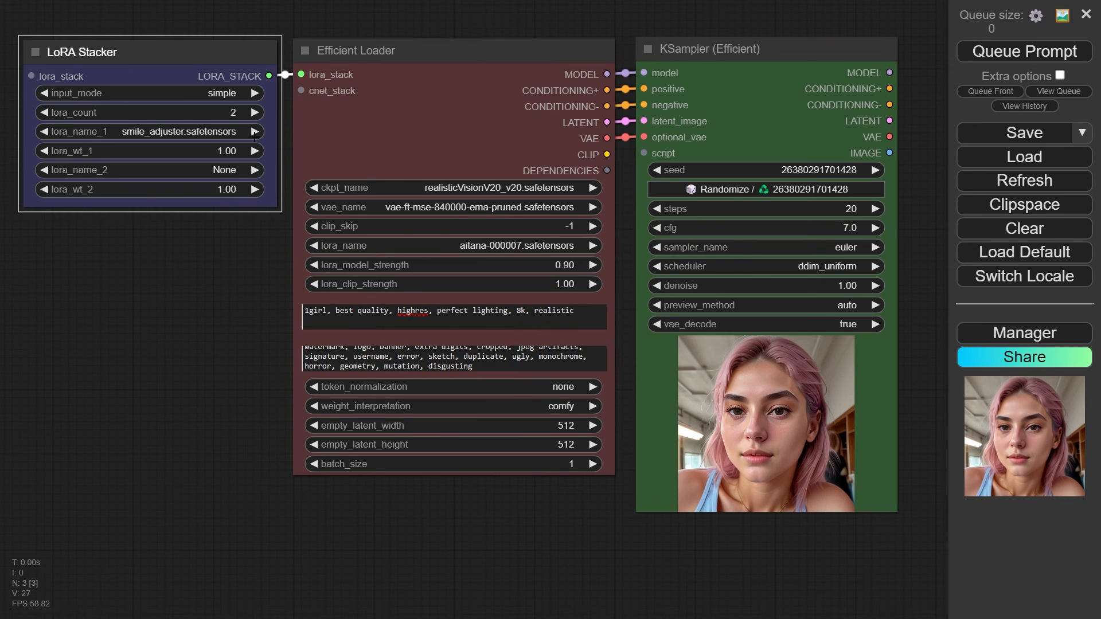
Step: Choose face_size_adjuster.safetensors as the LoRA Stacker's second LoRA and generate the image
{"action": "left_click", "coordinate": [226, 169]}
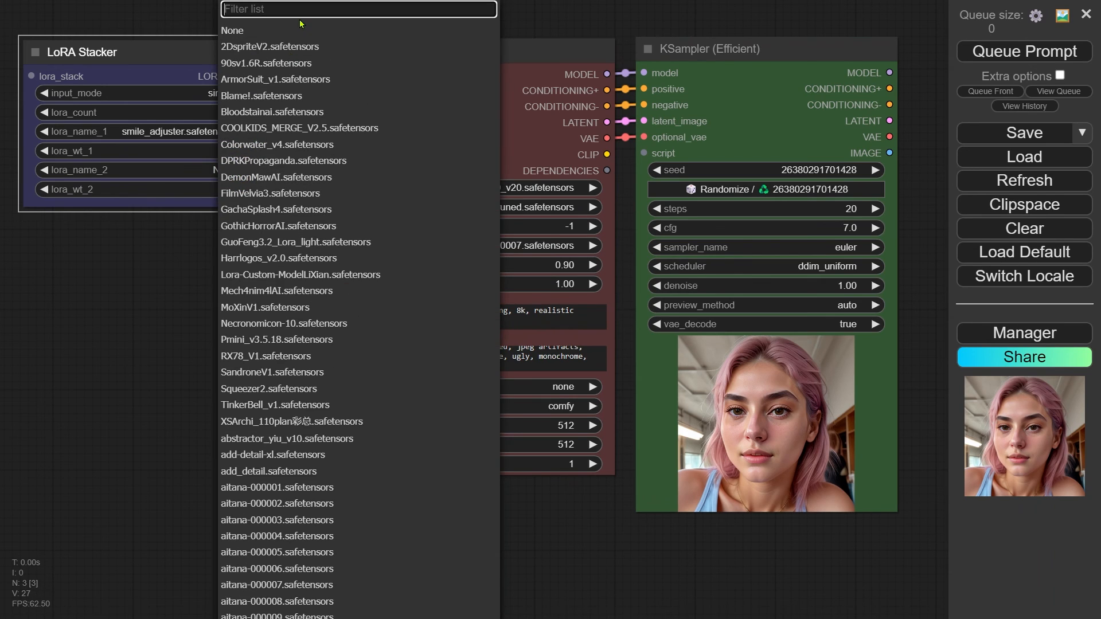
{"action": "type", "text": "face"}
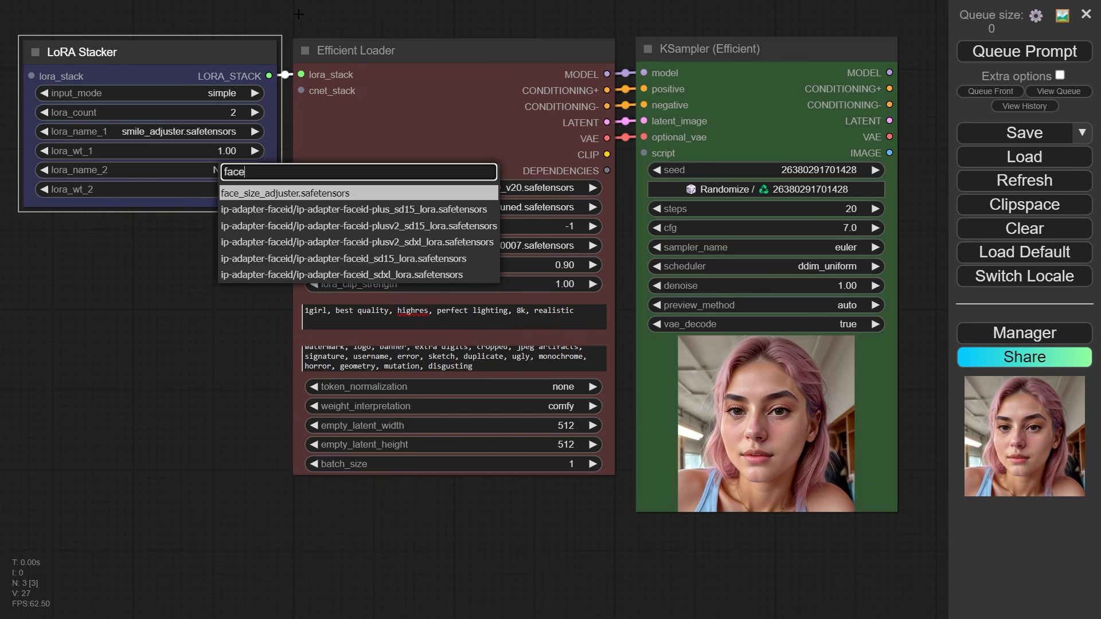
{"action": "key", "text": "Return"}
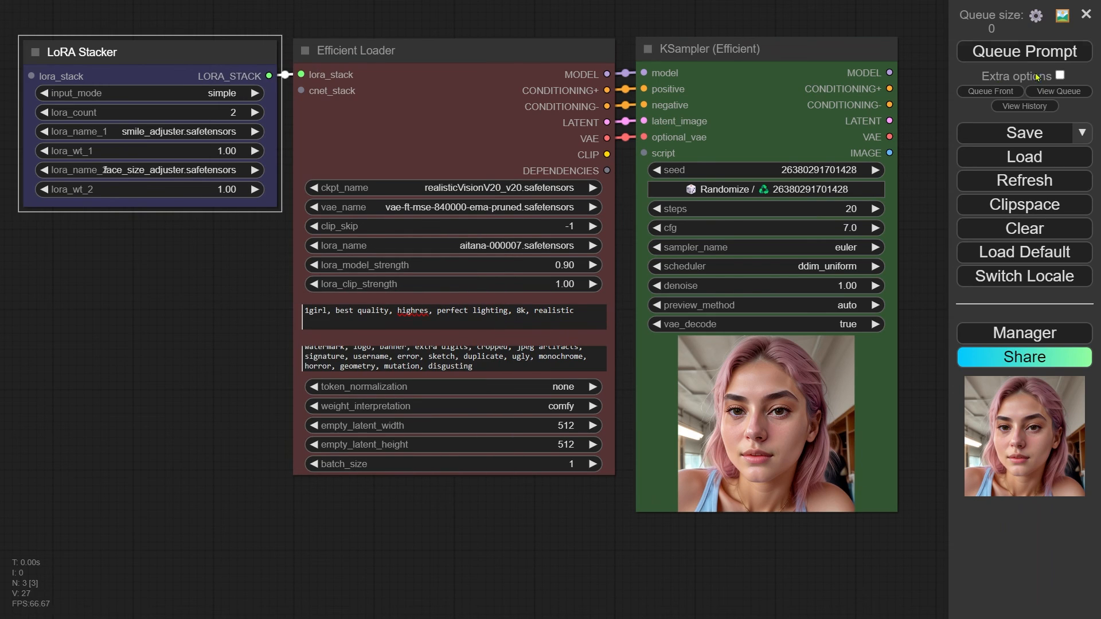
{"action": "left_click", "coordinate": [1030, 52]}
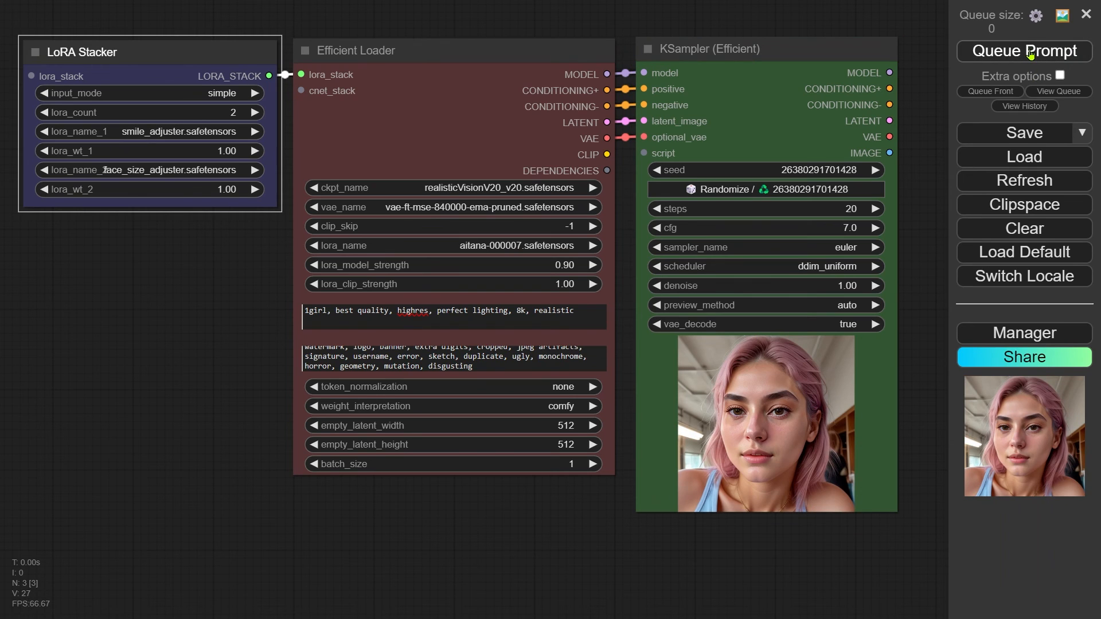
{"action": "left_click", "coordinate": [1030, 52]}
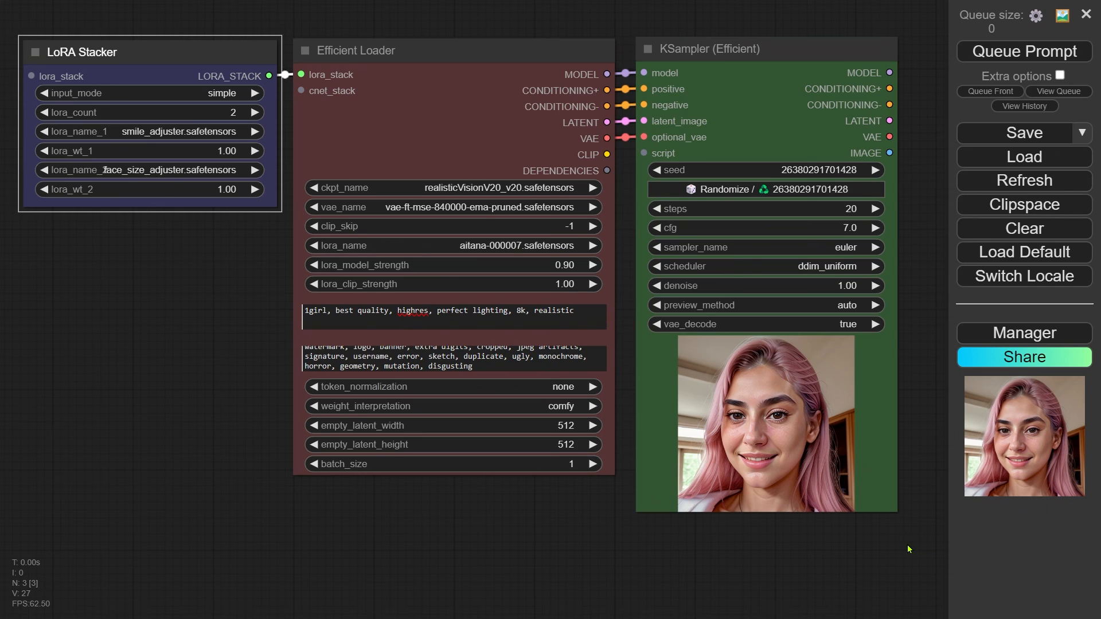
Step: Add a Save Image node connected to the KSampler (Efficient) IMAGE output and run the workflow
{"action": "left_click_drag", "start_coordinate": [914, 438], "coordinate": [759, 428]}
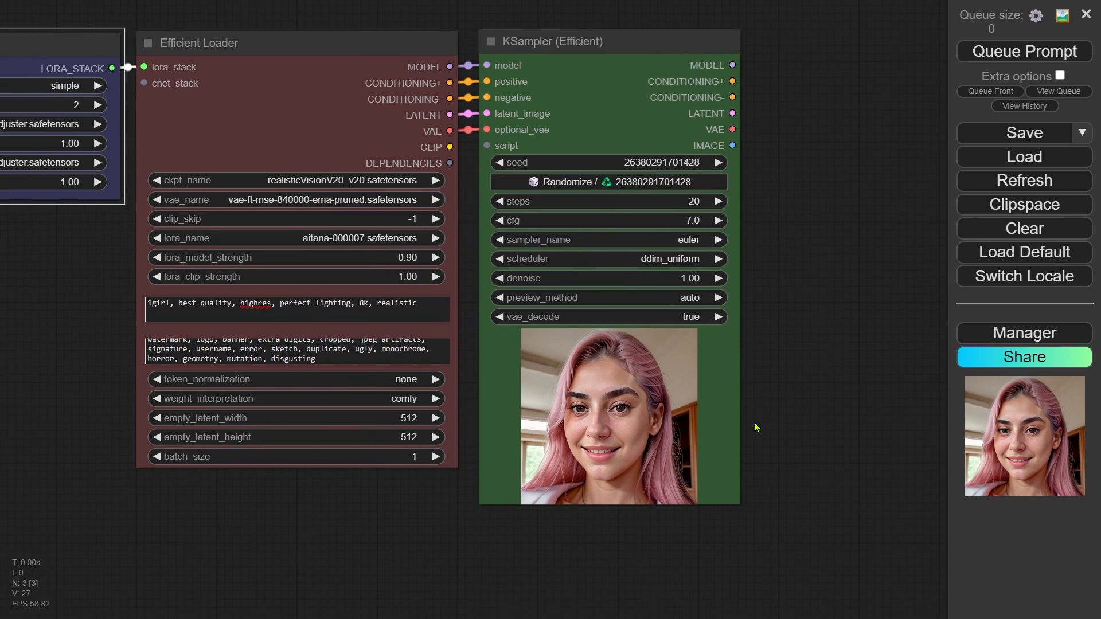
{"action": "left_click_drag", "start_coordinate": [736, 144], "coordinate": [837, 161]}
{"action": "left_click", "coordinate": [855, 279]}
{"action": "left_click", "coordinate": [1024, 51]}
Step: Enlarge the Save Image node so its portrait preview is displayed bigger
{"action": "left_click_drag", "start_coordinate": [889, 456], "coordinate": [757, 450]}
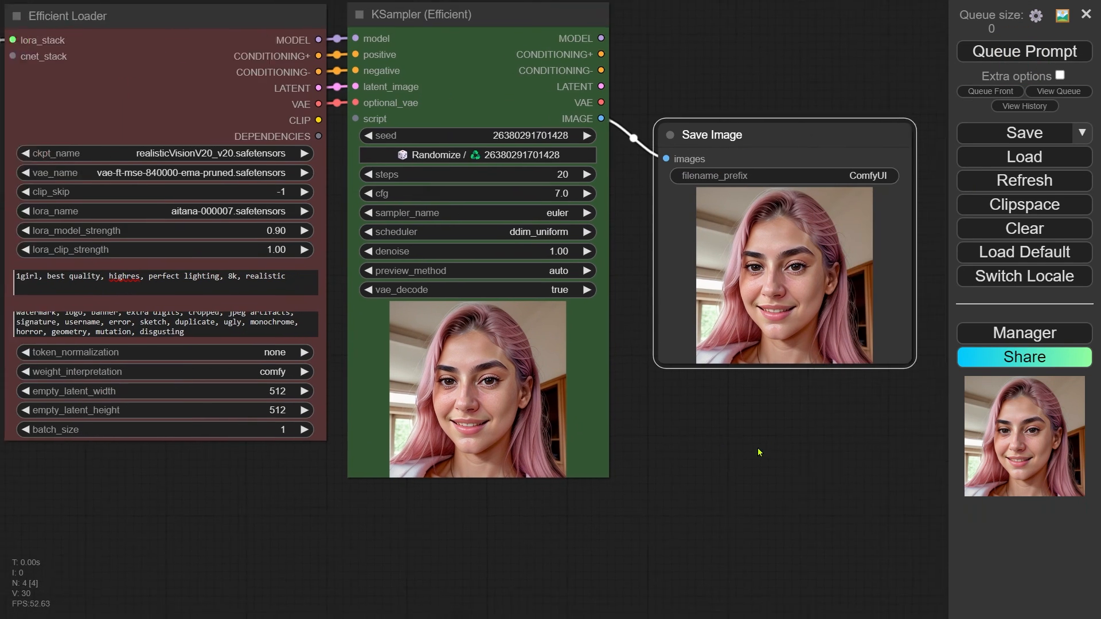
{"action": "left_click_drag", "start_coordinate": [914, 405], "coordinate": [836, 394]}
{"action": "left_click_drag", "start_coordinate": [830, 351], "coordinate": [933, 465]}
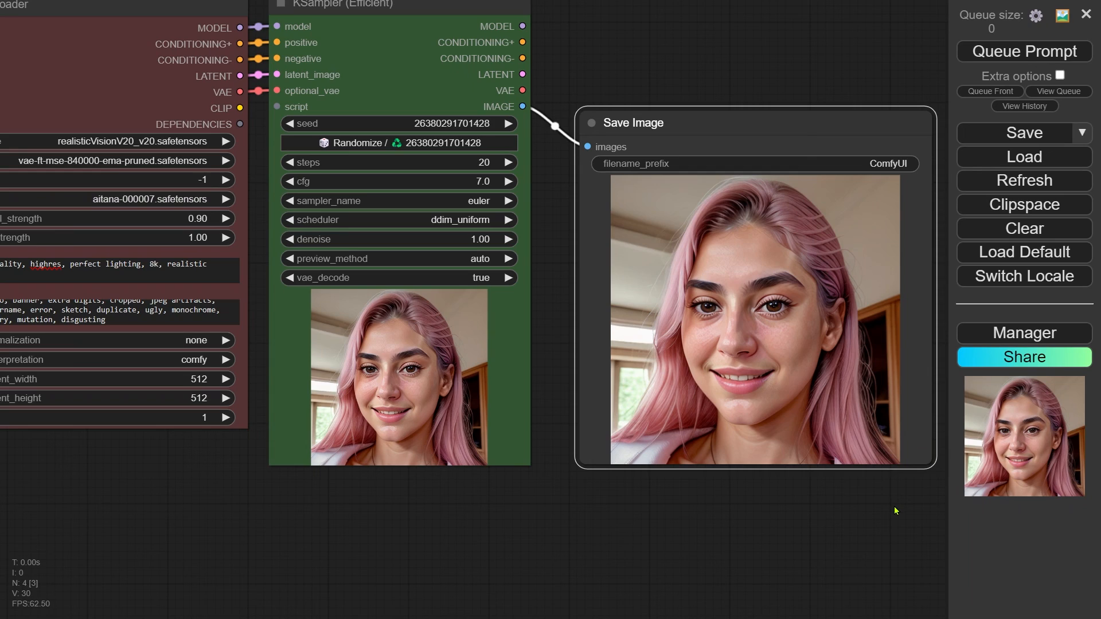